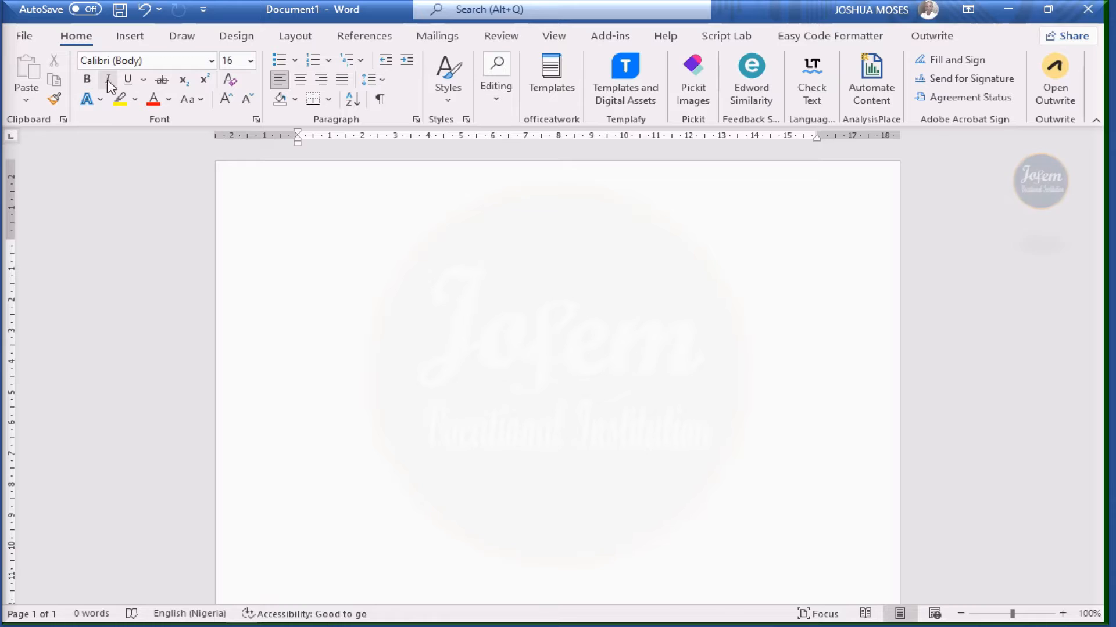
pyautogui.click(143, 80)
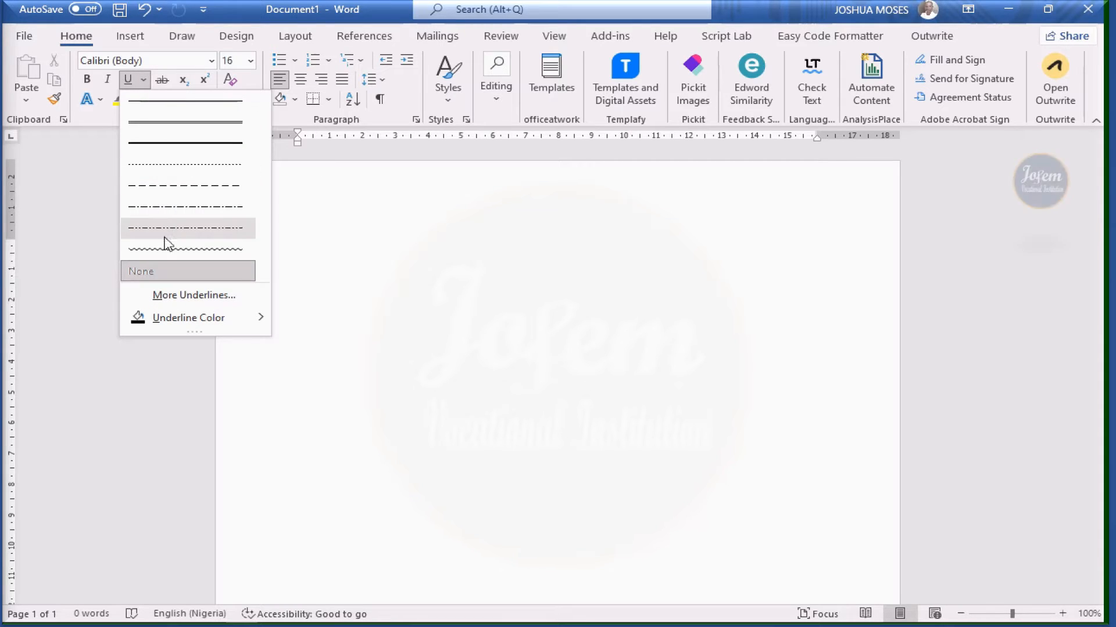
pyautogui.click(348, 289)
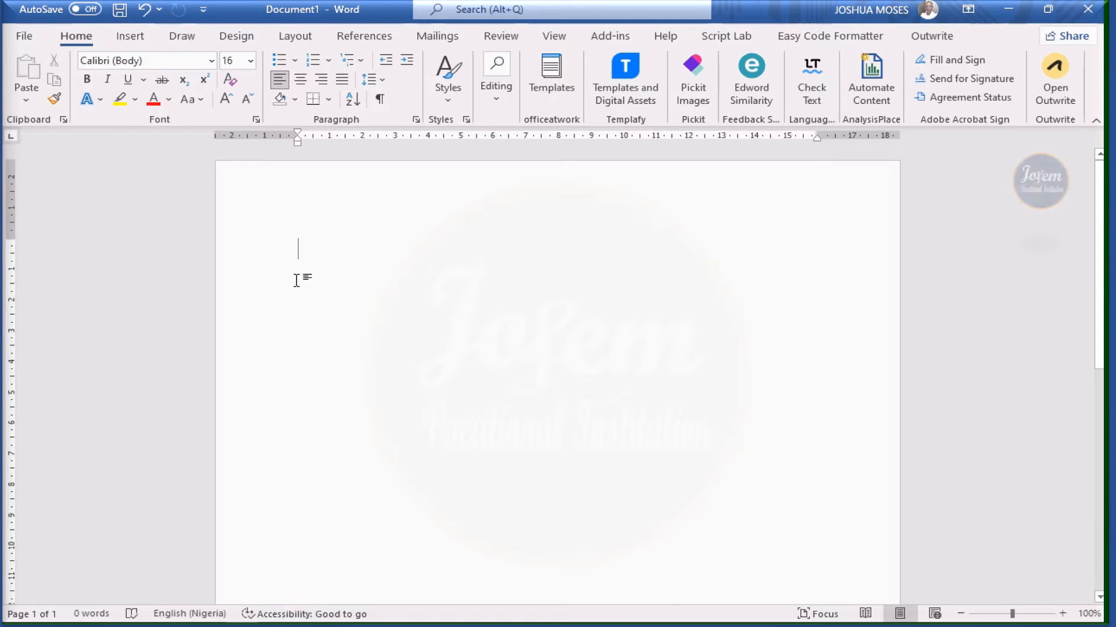
# Step: Write 10 followed by a subscript 5 at the start of the blank page
pyautogui.write('10')
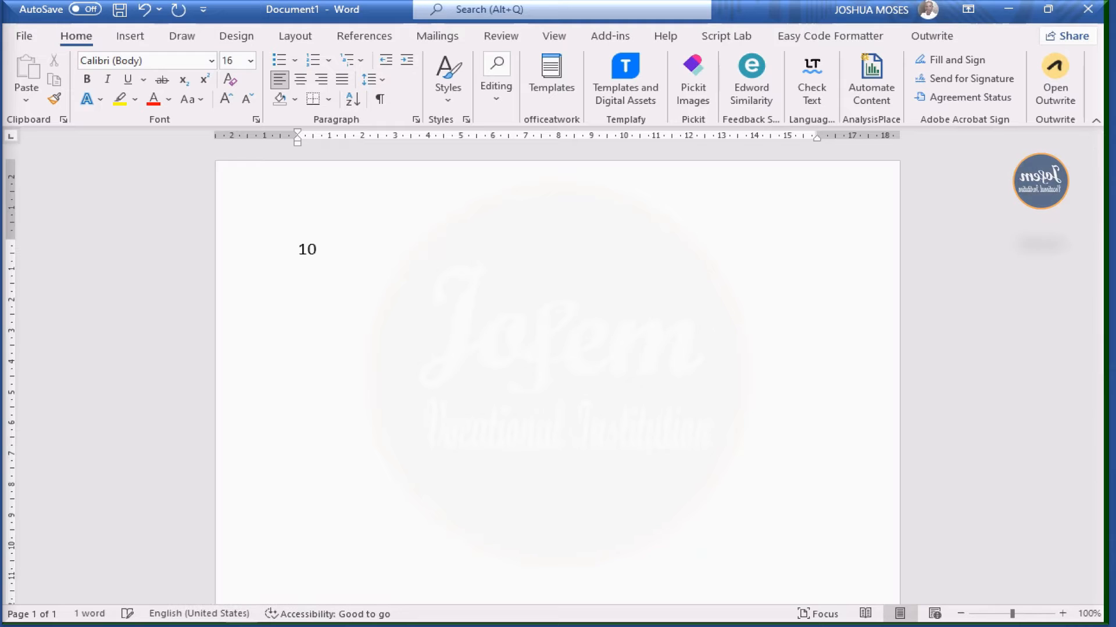
pyautogui.click(189, 83)
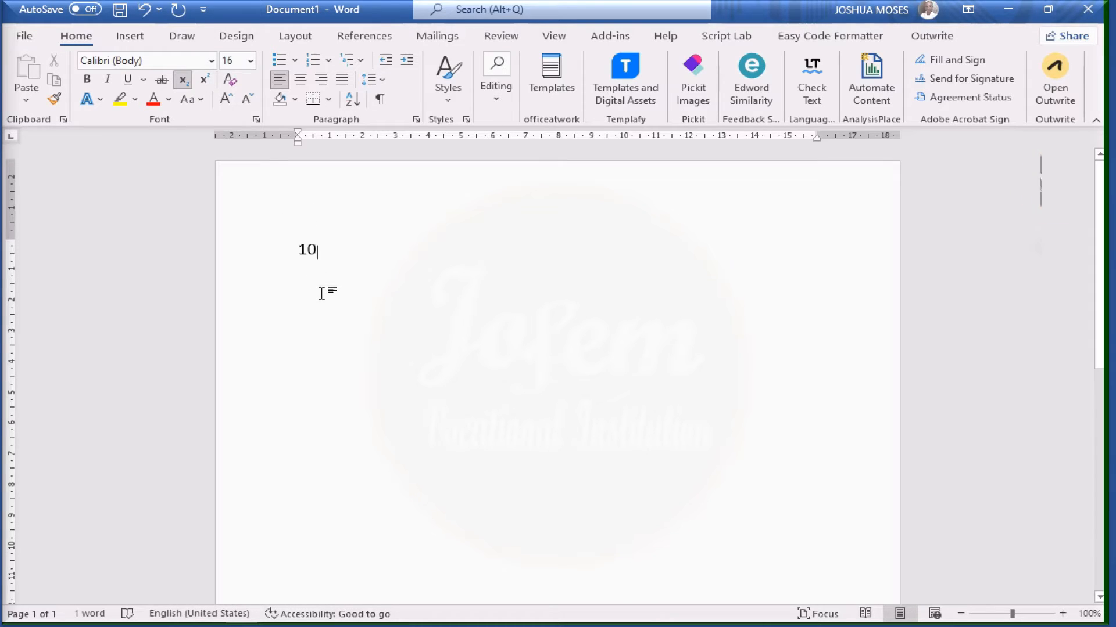
pyautogui.write('5')
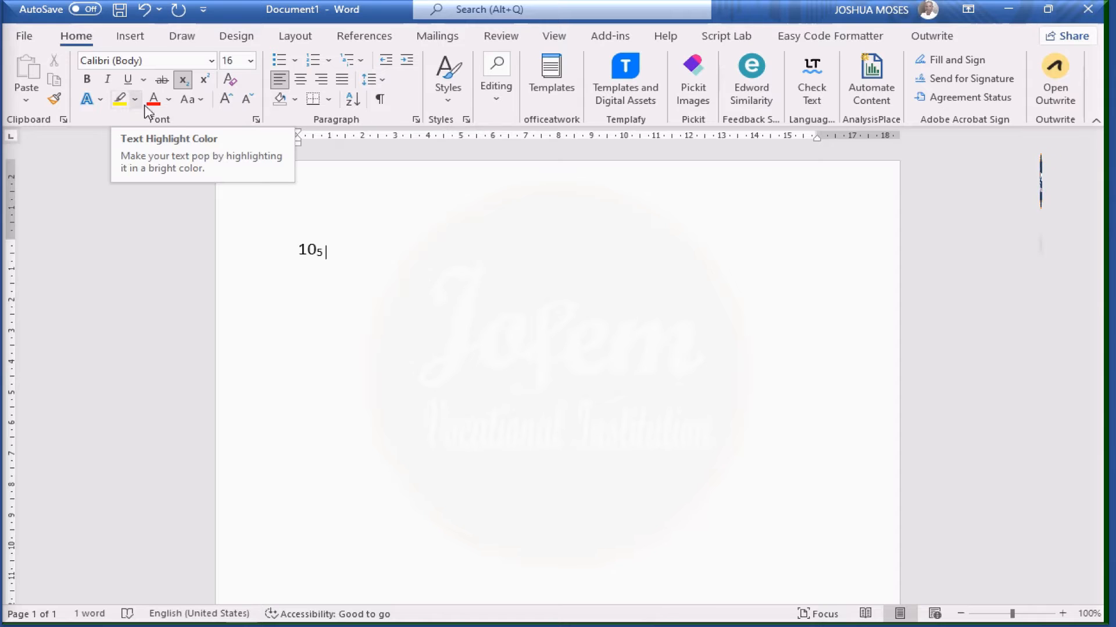
pyautogui.click(201, 100)
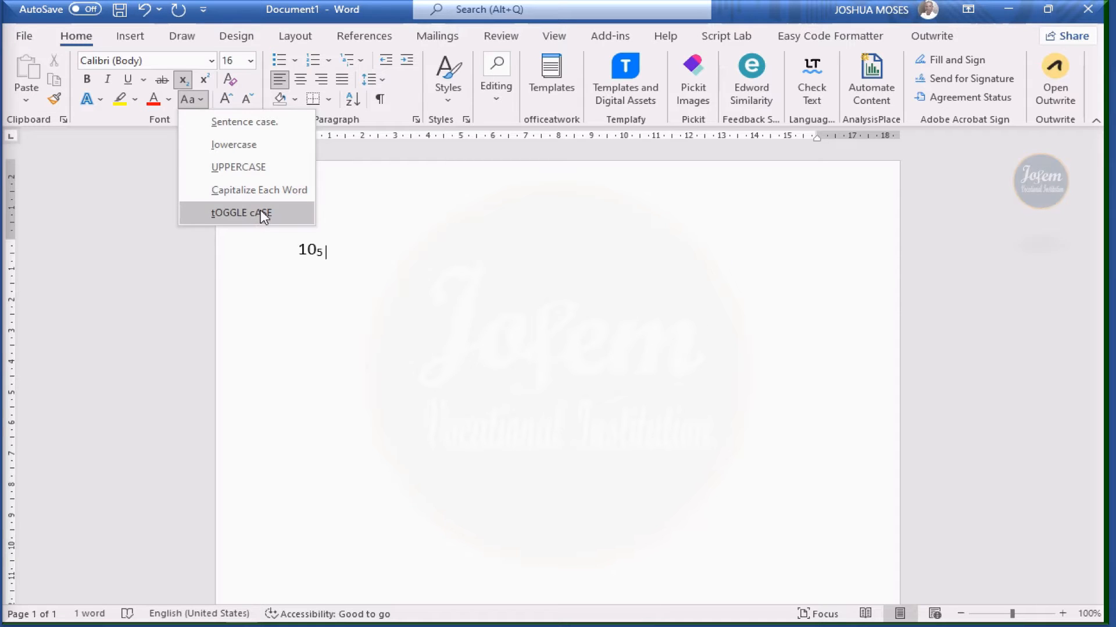
pyautogui.click(367, 182)
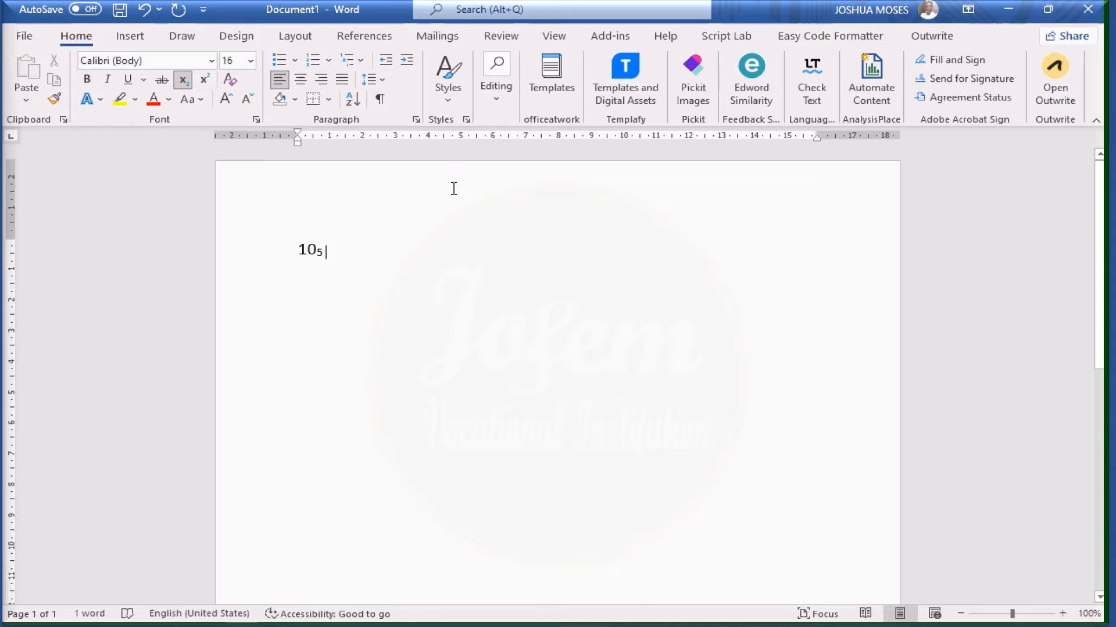
pyautogui.click(449, 103)
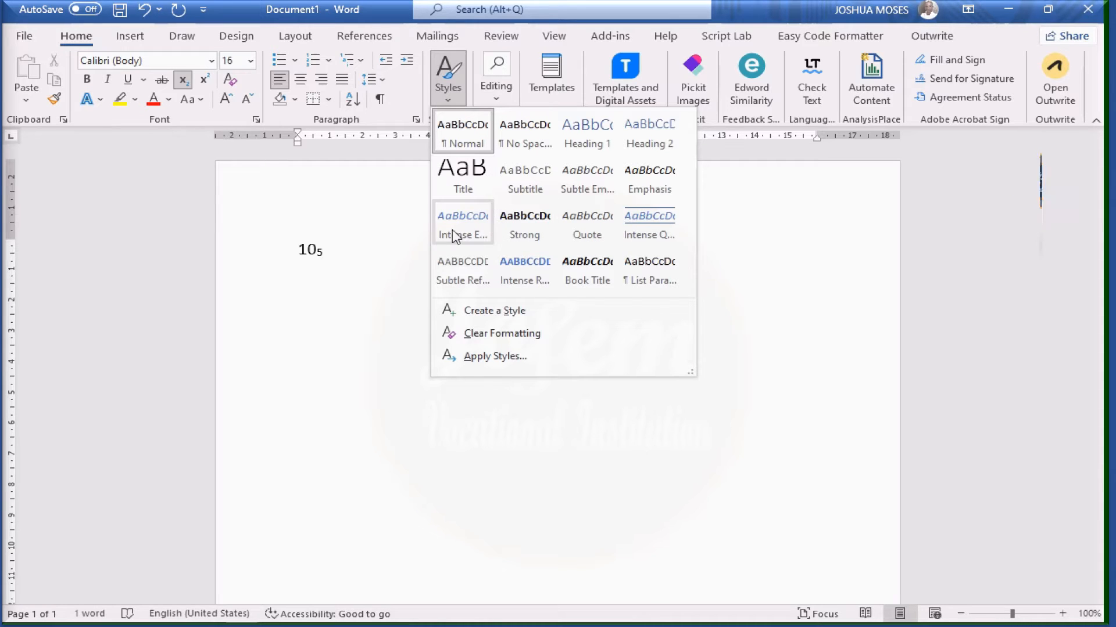
pyautogui.click(346, 258)
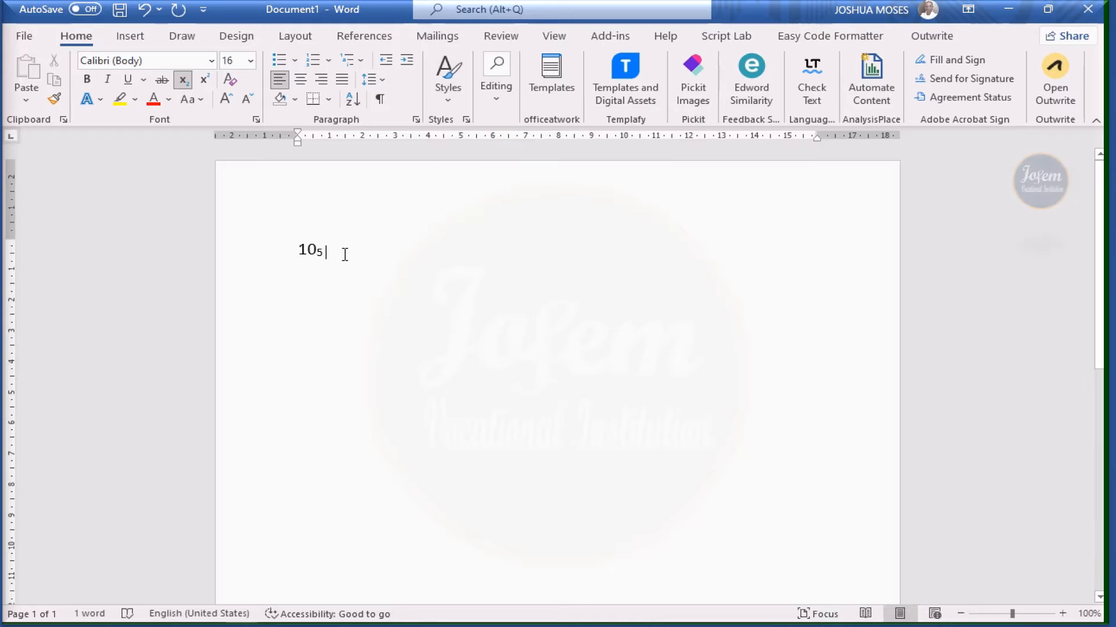
# Step: Delete the 10 and its subscript 5 so the page is blank
pyautogui.press('BackSpace')
pyautogui.press('BackSpace')
pyautogui.press('BackSpace')
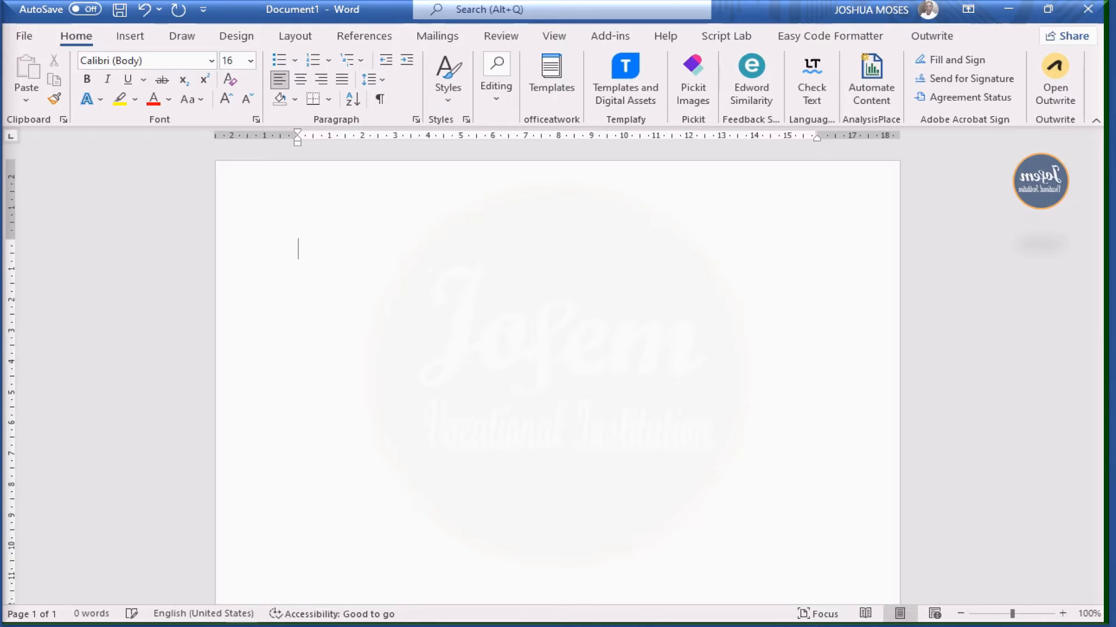
# Step: Write "Welcome tpo thisw tutotrial" on the first line of the page
pyautogui.write('welco')
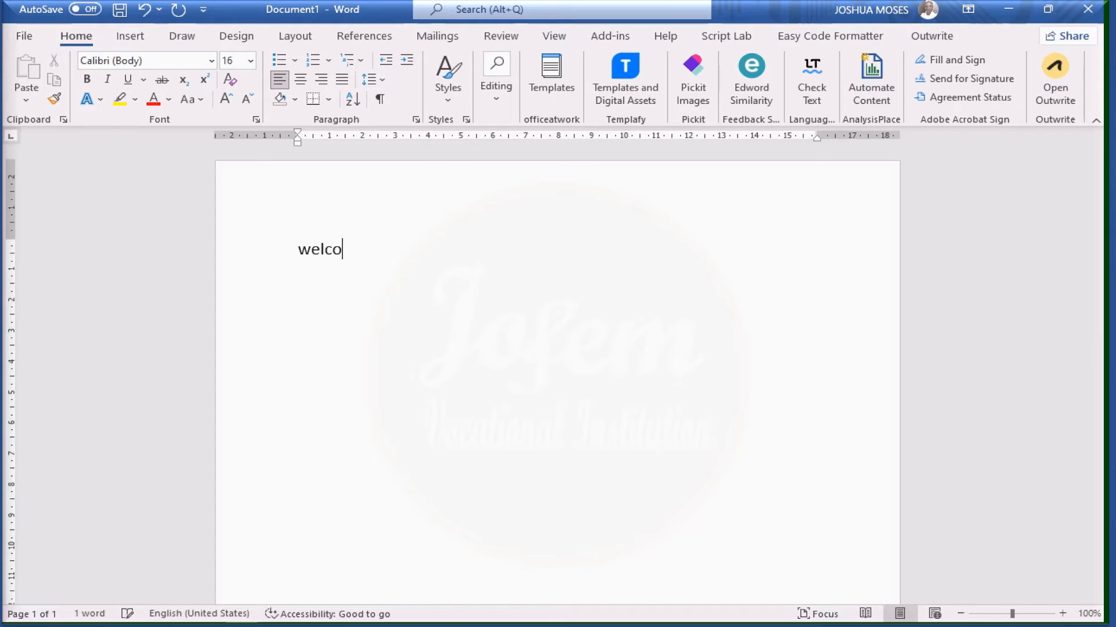
pyautogui.write('me tpo thisw ')
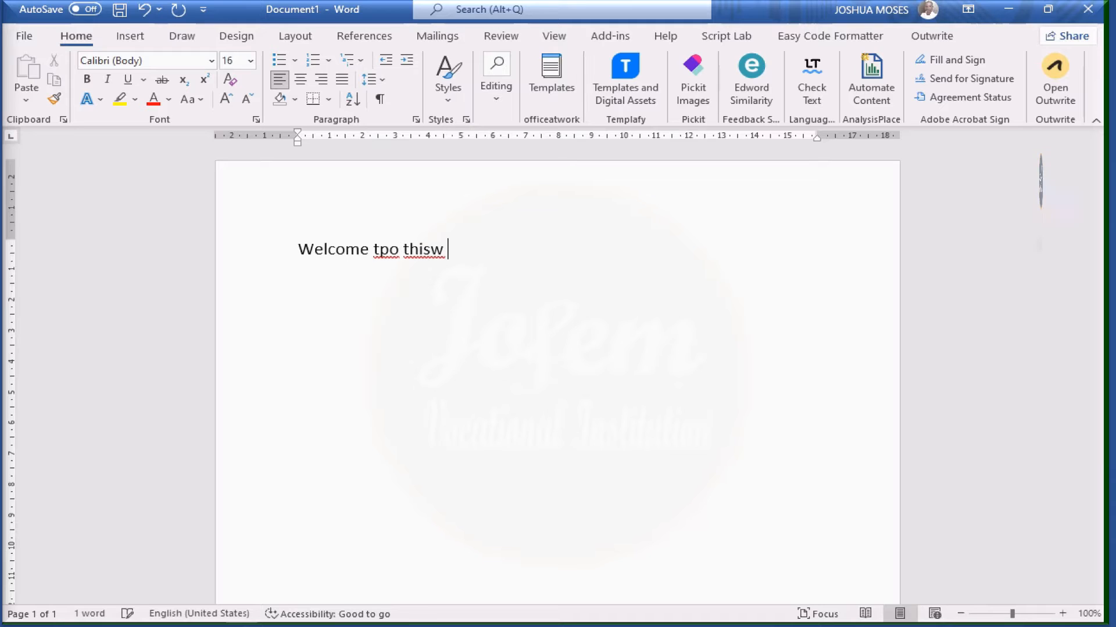
pyautogui.write('tutotrial')
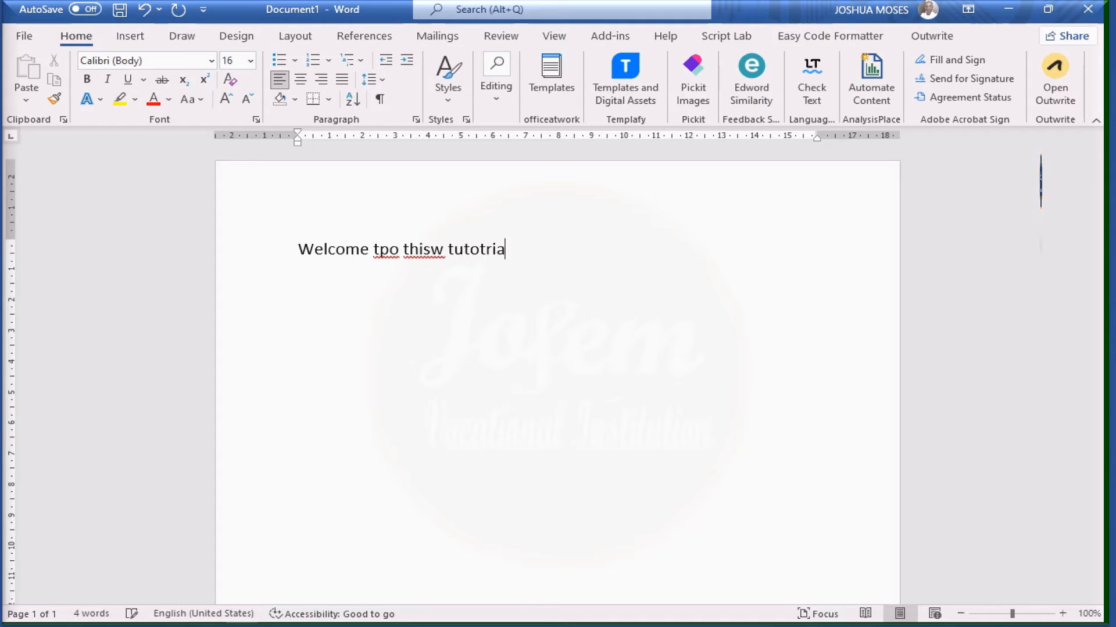
# Step: Correct "tpo" to "to" and "thisw" to "this" in the welcome line
pyautogui.click(393, 250)
pyautogui.press('BackSpace')
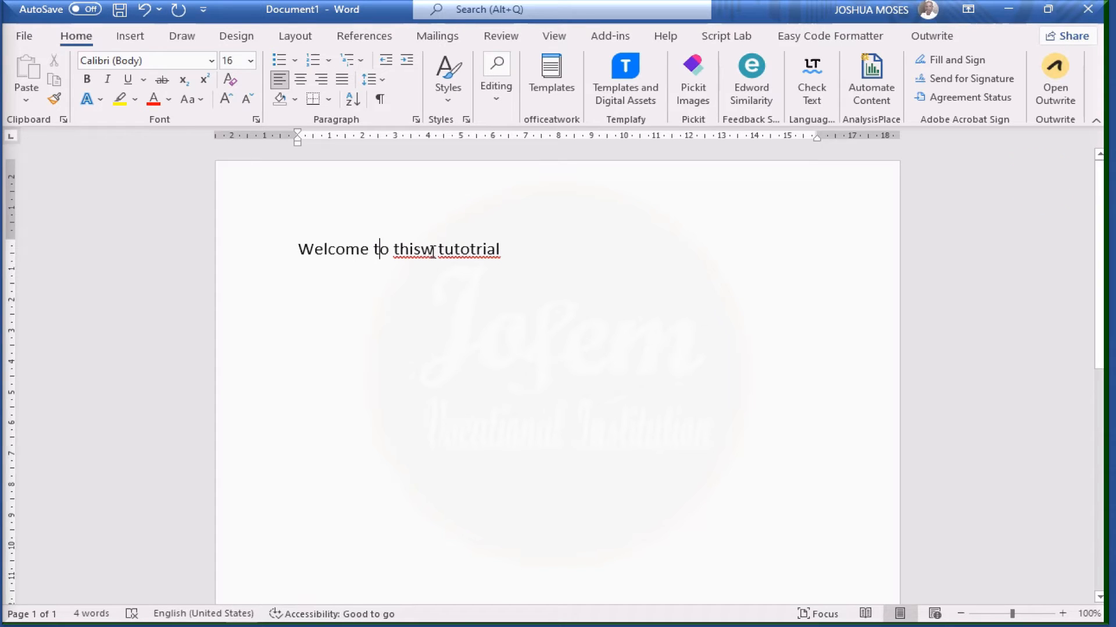
pyautogui.doubleClick(433, 251)
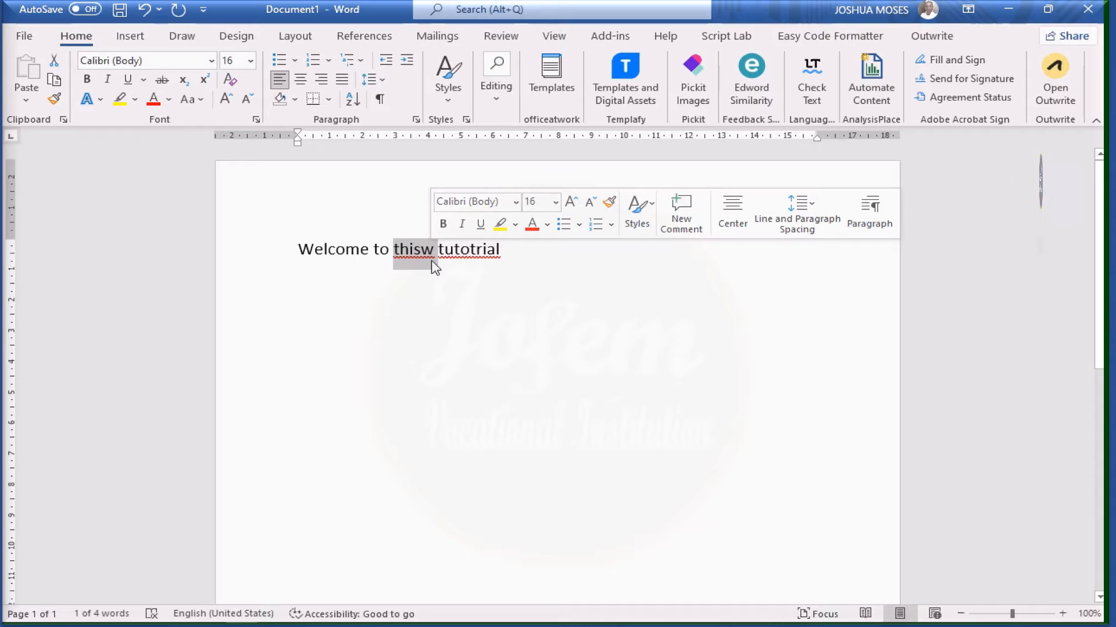
pyautogui.click(433, 263)
pyautogui.press('BackSpace')
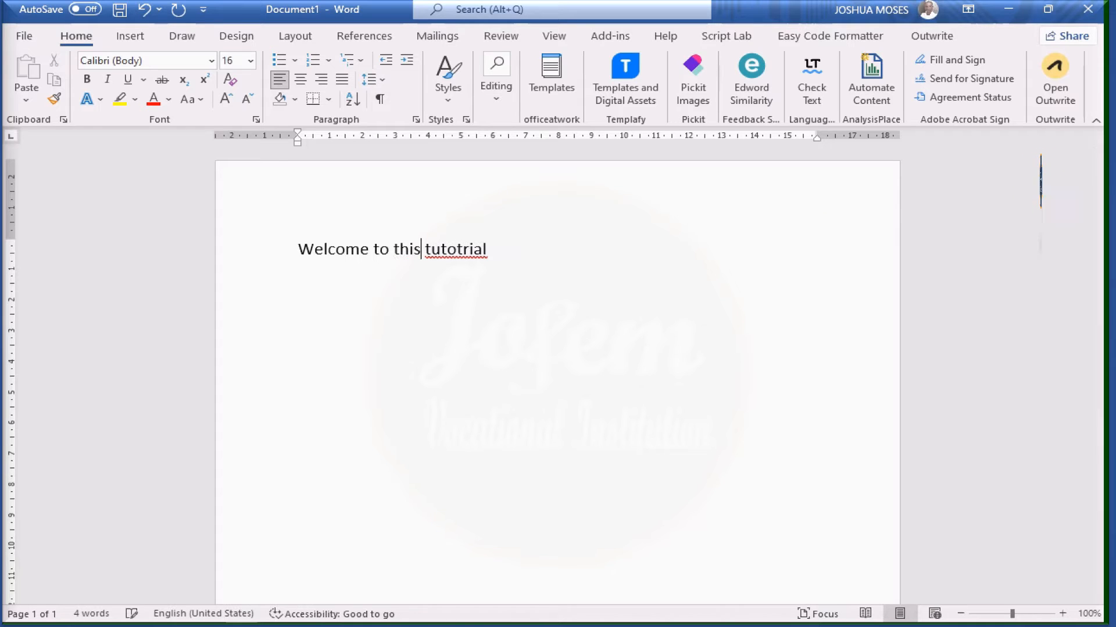
# Step: Open the Navigation pane for searching the document with the Find command
pyautogui.click(448, 99)
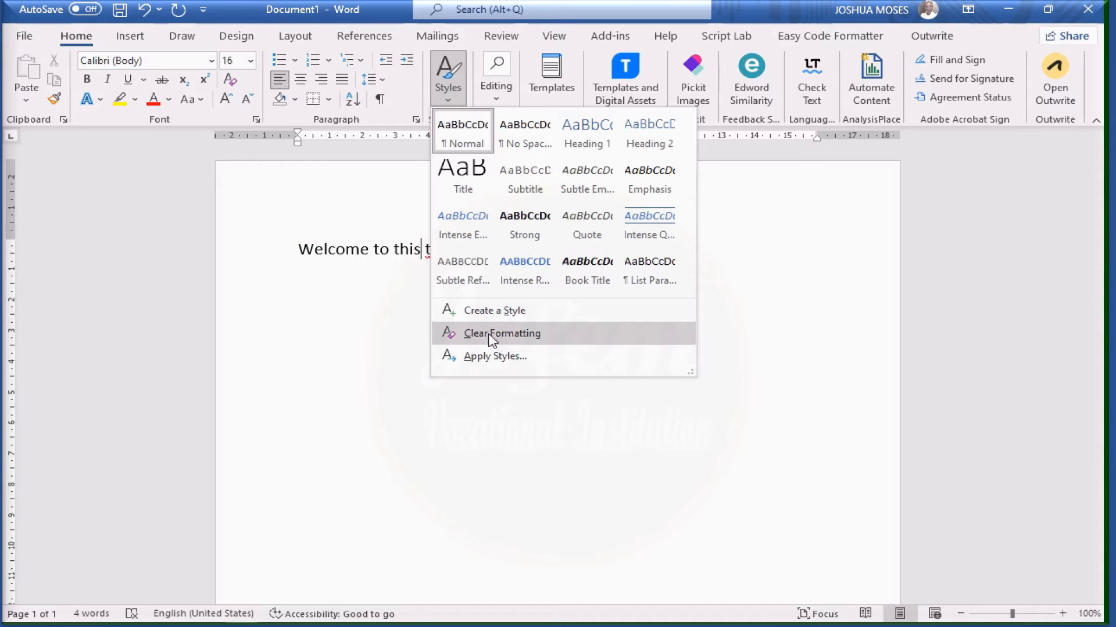
pyautogui.click(496, 95)
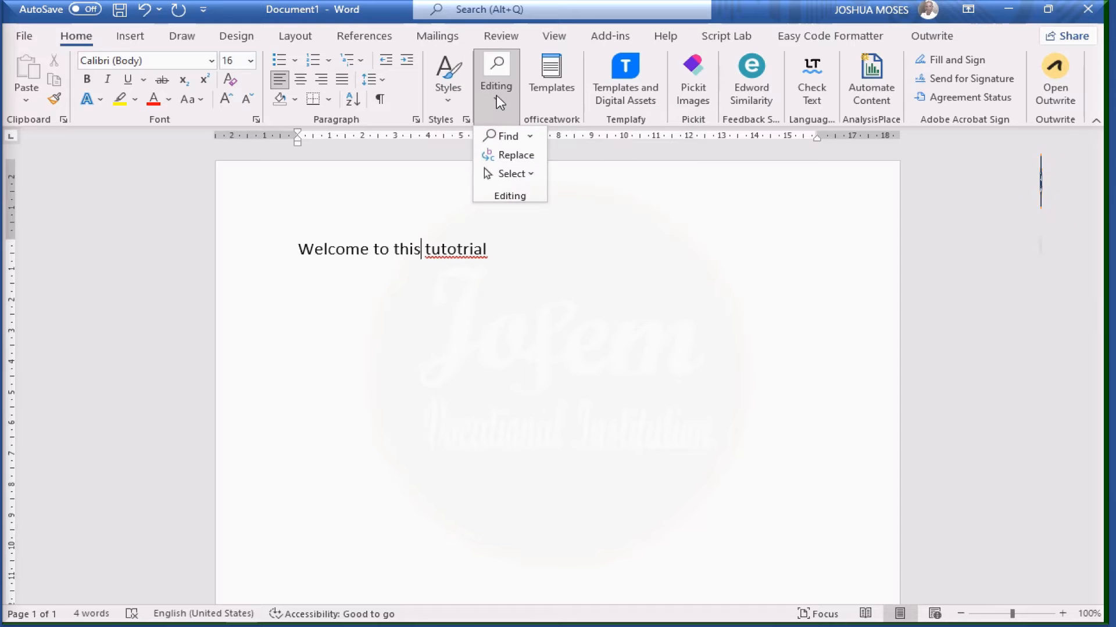
pyautogui.click(531, 137)
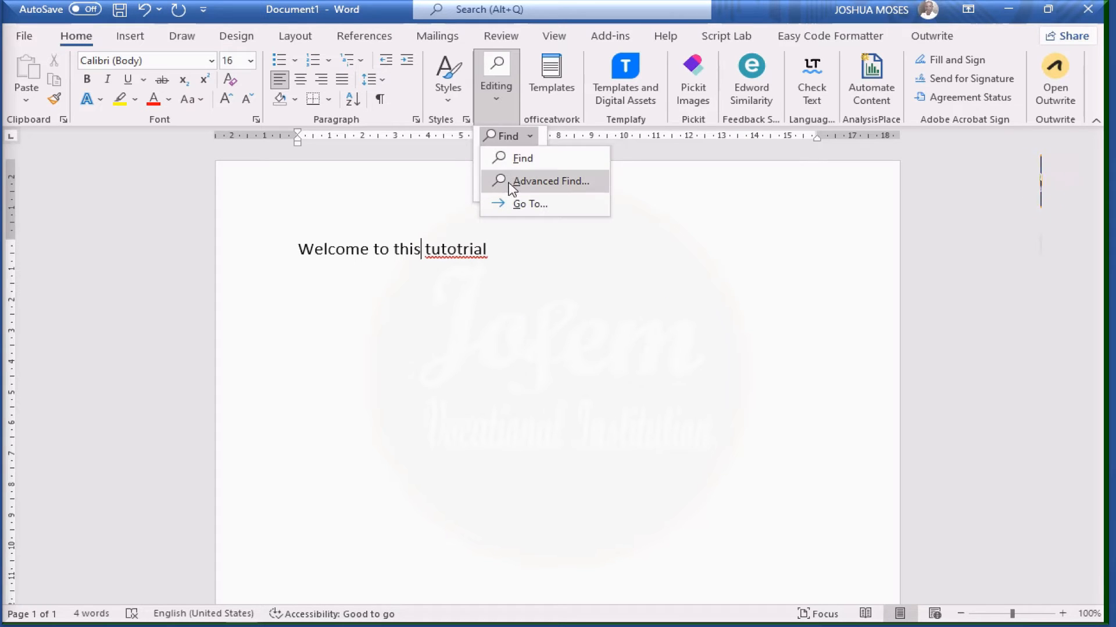
pyautogui.click(494, 137)
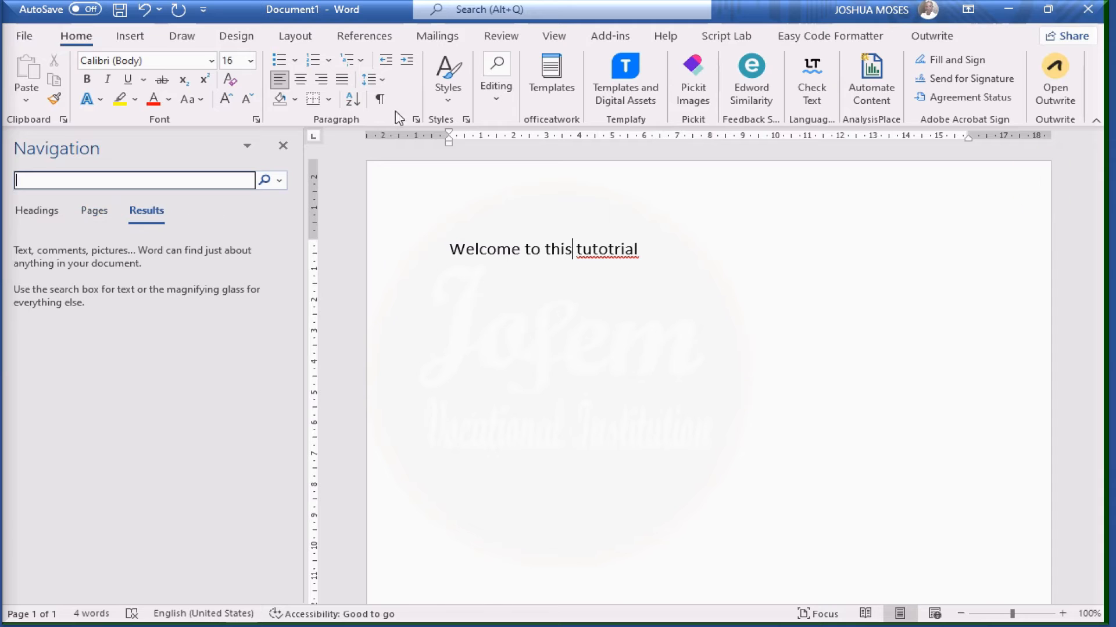
# Step: Open the Find and Replace dialog and look through its Find, Replace and Go To options
pyautogui.click(498, 103)
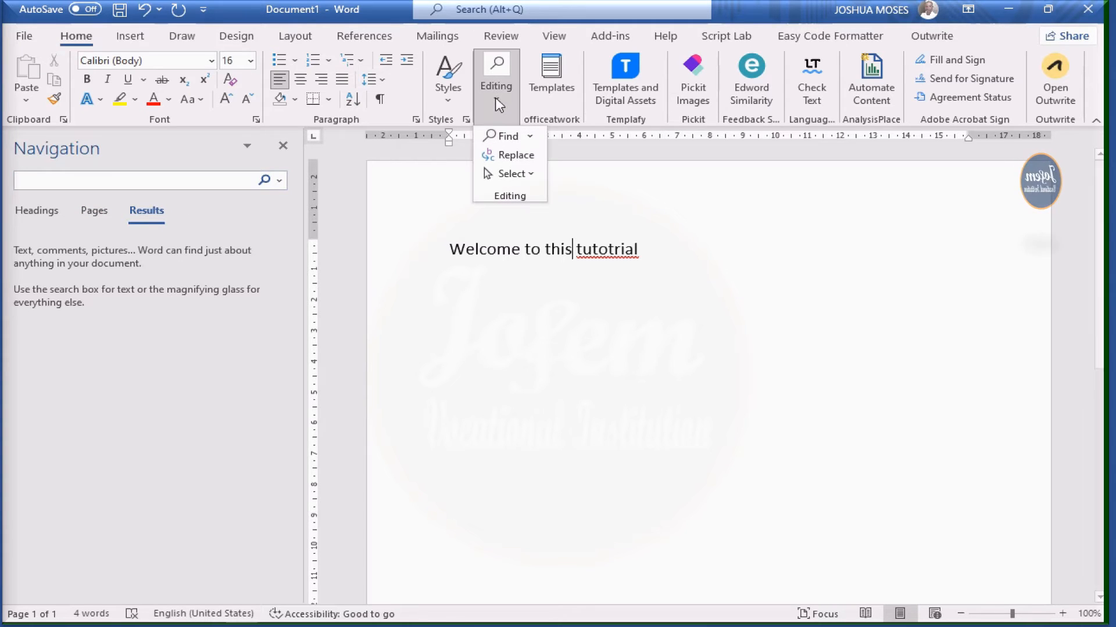
pyautogui.click(511, 154)
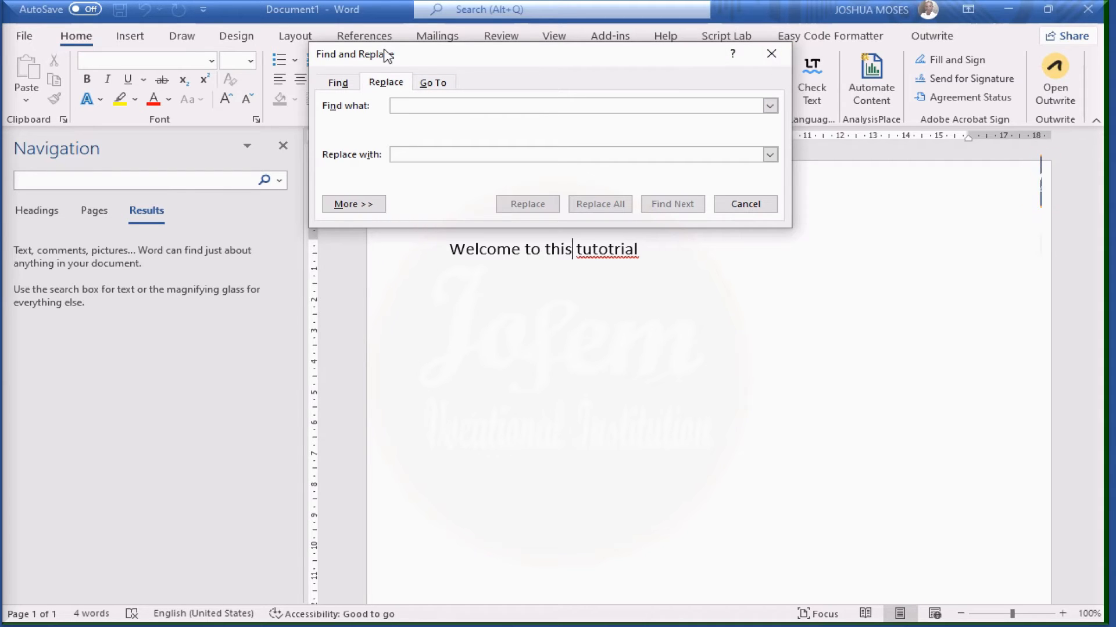
pyautogui.click(341, 85)
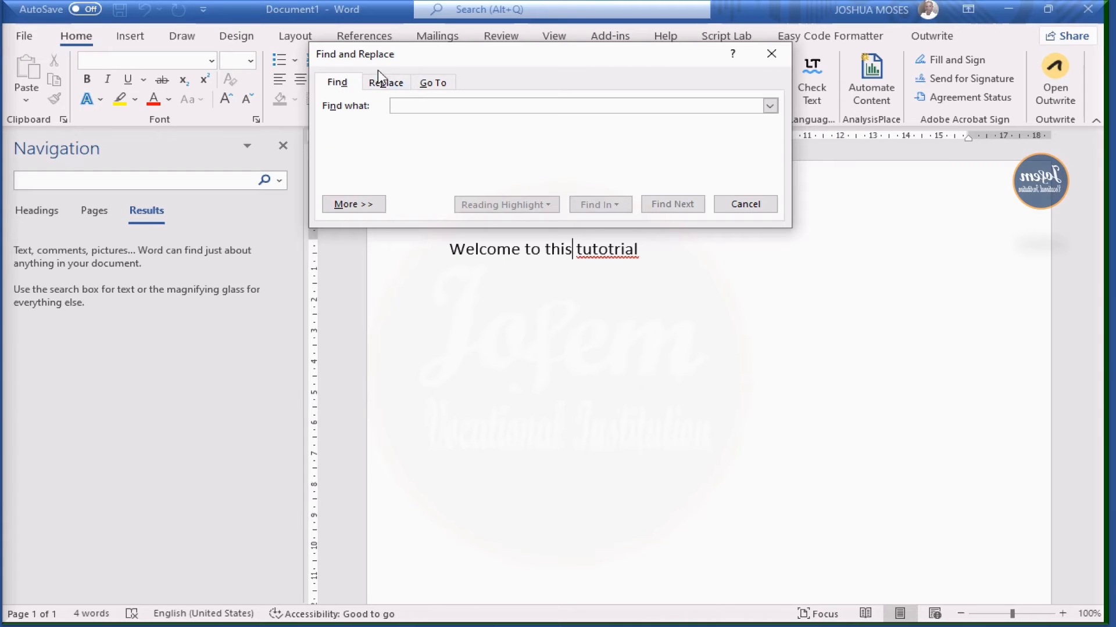
pyautogui.click(384, 85)
pyautogui.click(439, 86)
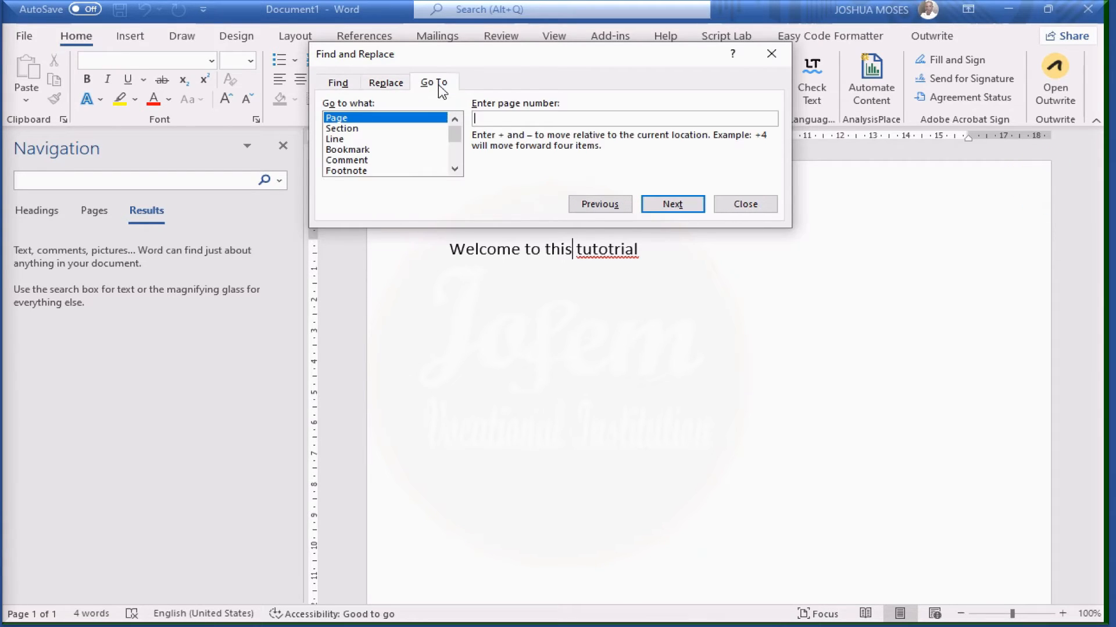
# Step: Find every occurrence of "to" in the document, and dismiss the message that ends the search
pyautogui.click(339, 84)
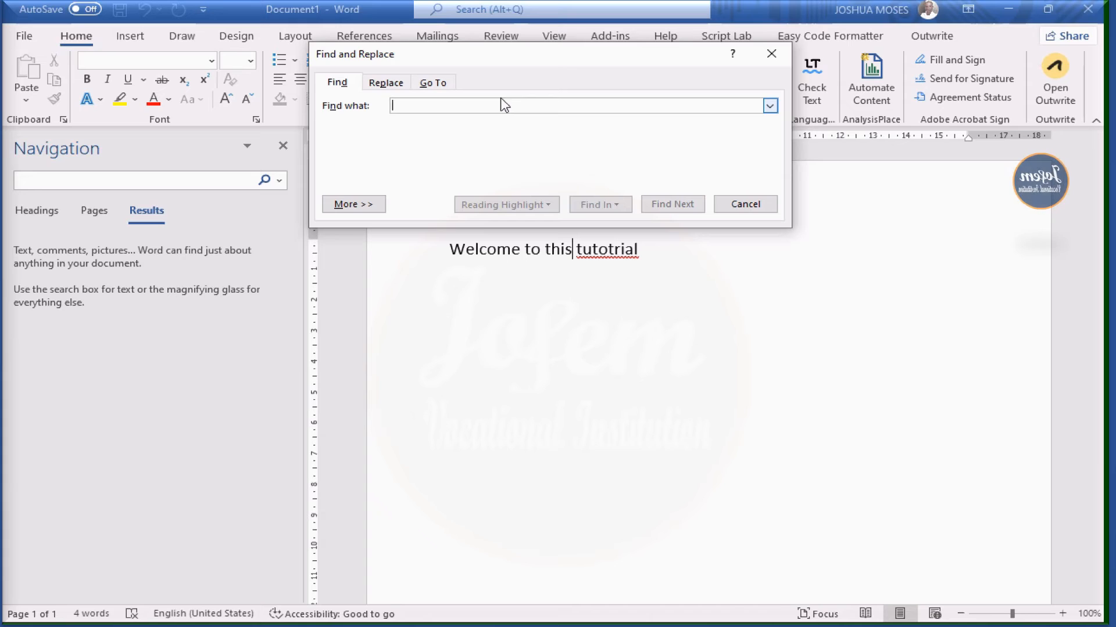
pyautogui.write('to')
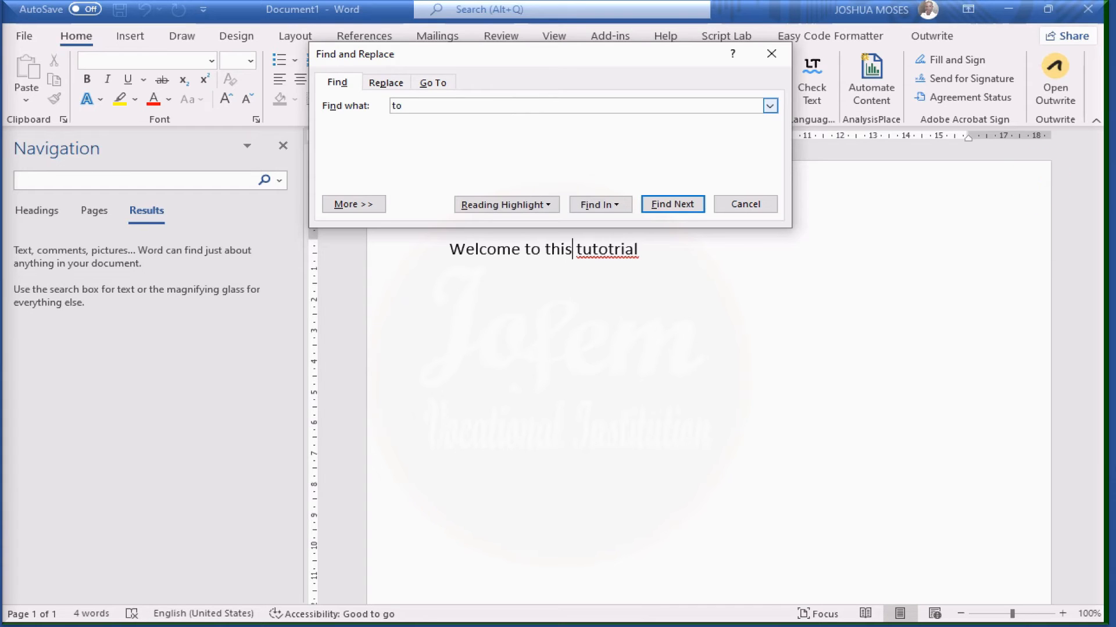
pyautogui.press('Return')
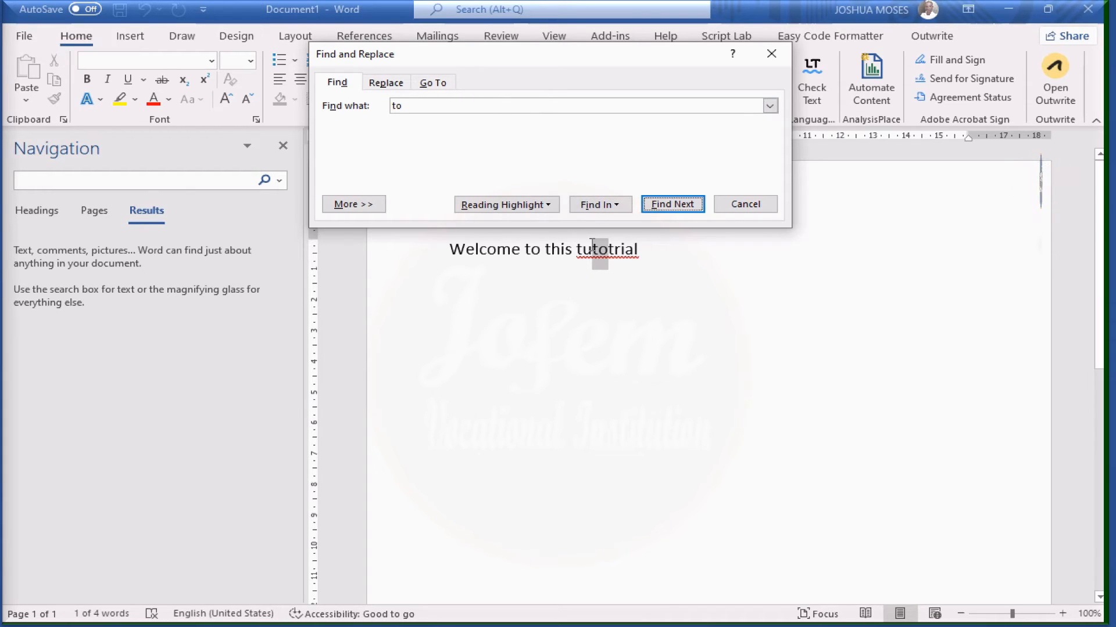
pyautogui.press('Return')
pyautogui.press('Return')
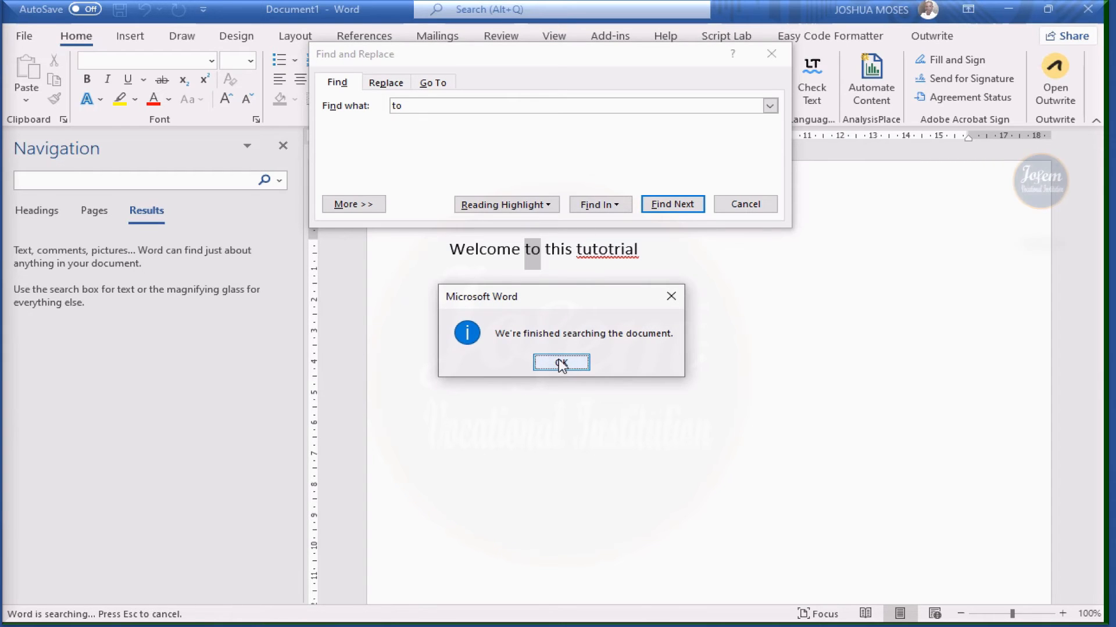
pyautogui.click(561, 363)
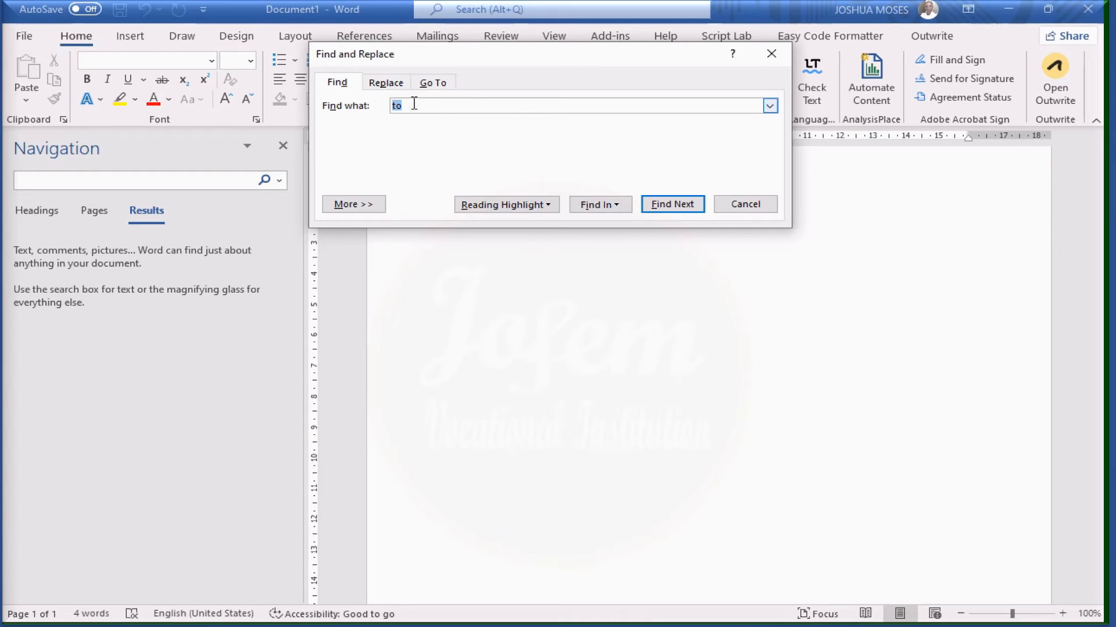
# Step: Replace all occurrences of "to" with "for" in the document, and search once more for any remaining "to"
pyautogui.click(383, 88)
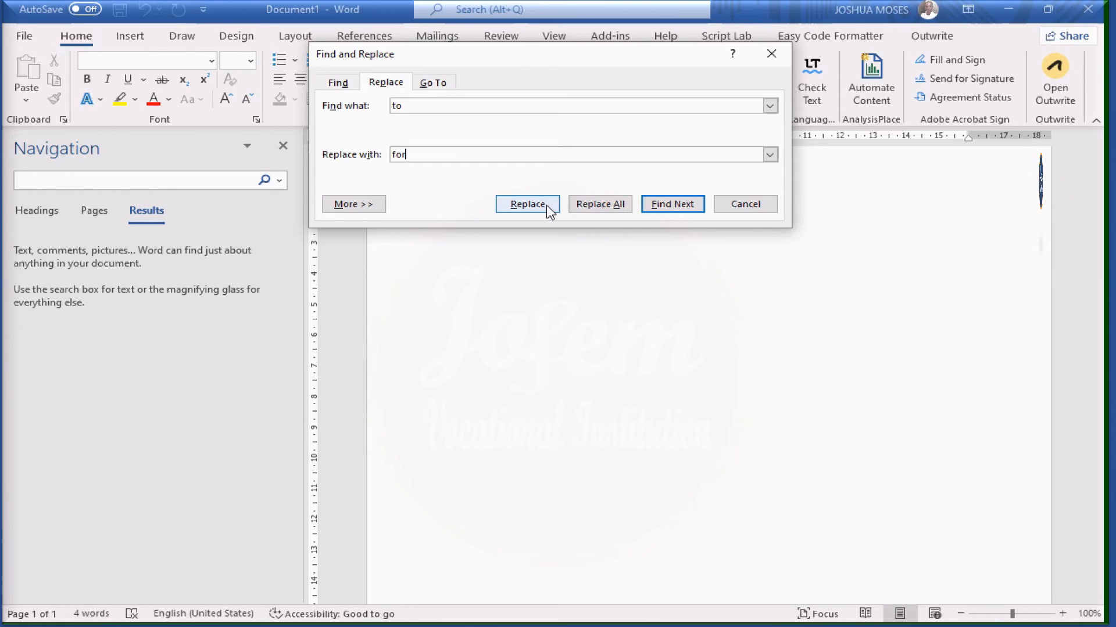
pyautogui.click(603, 211)
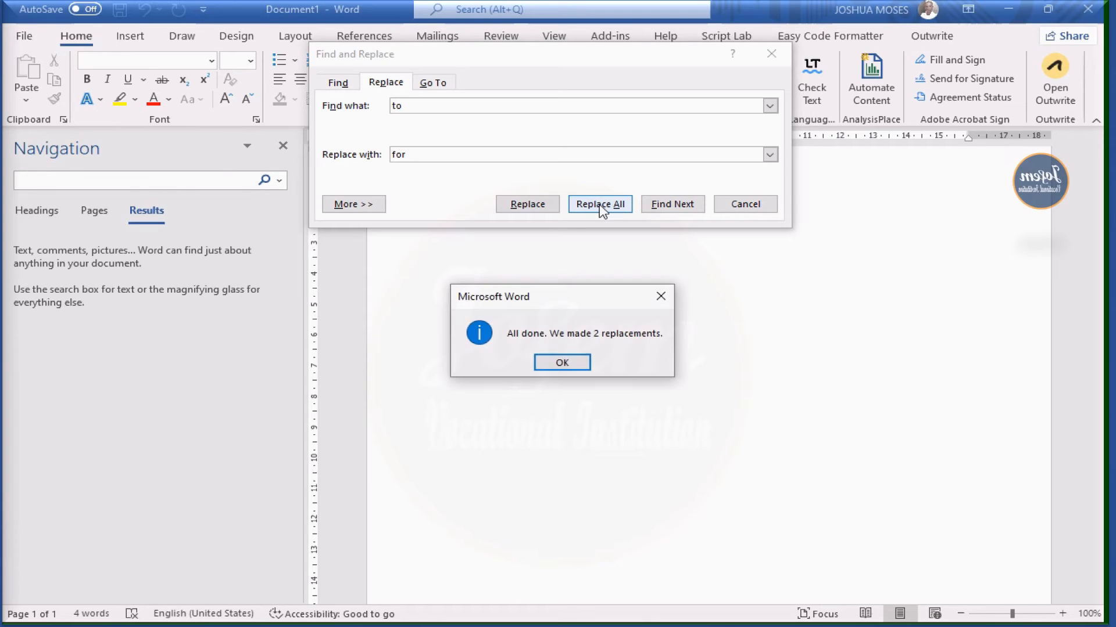
pyautogui.click(562, 364)
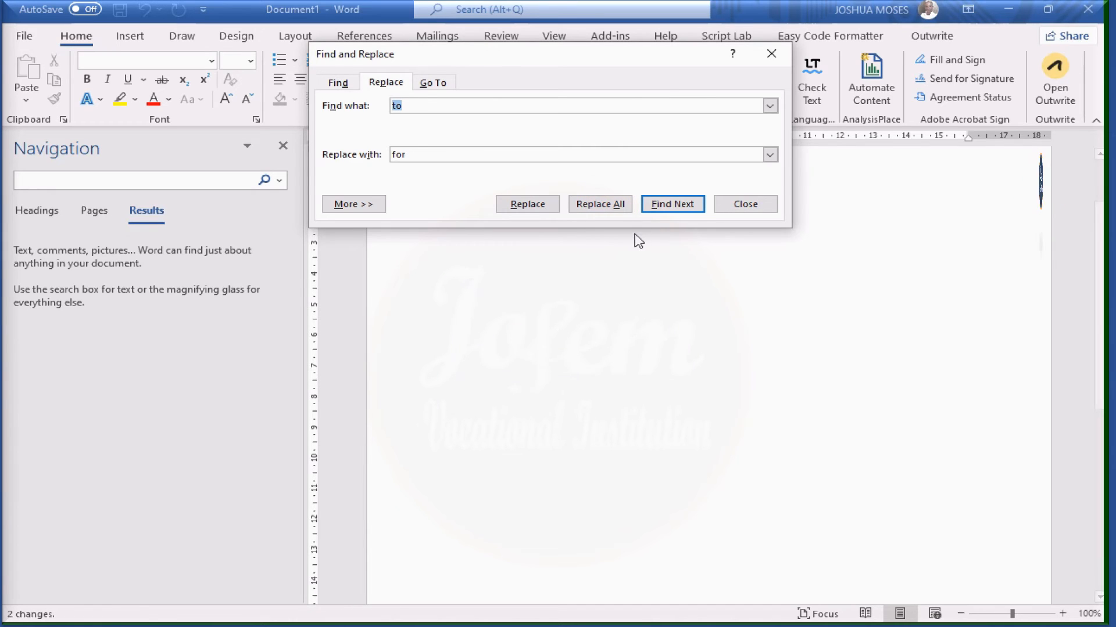
pyautogui.click(658, 204)
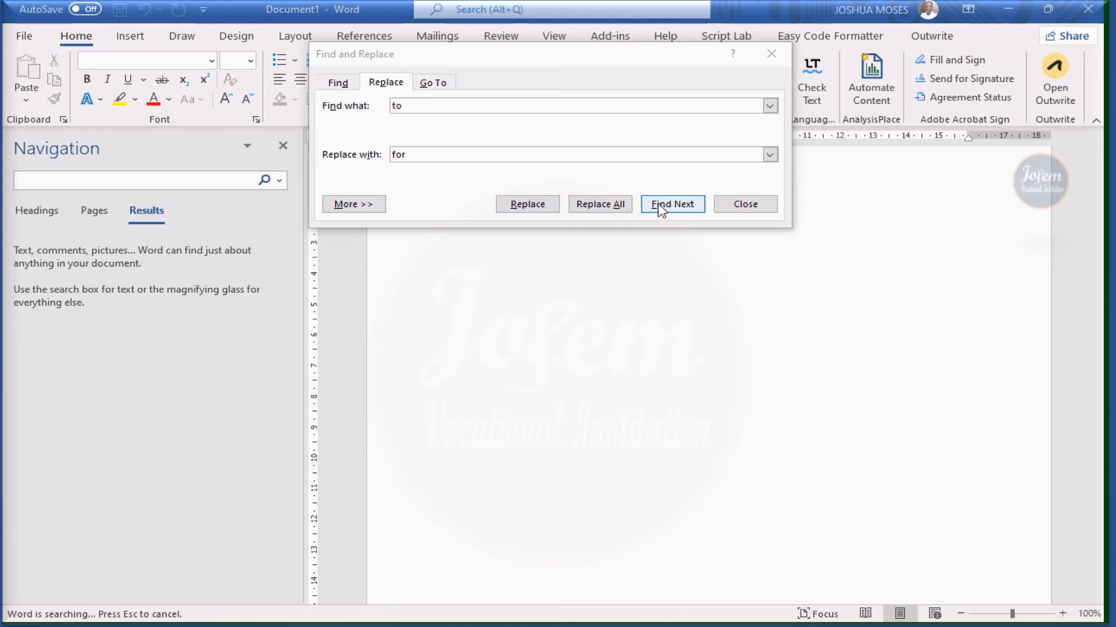
pyautogui.click(561, 362)
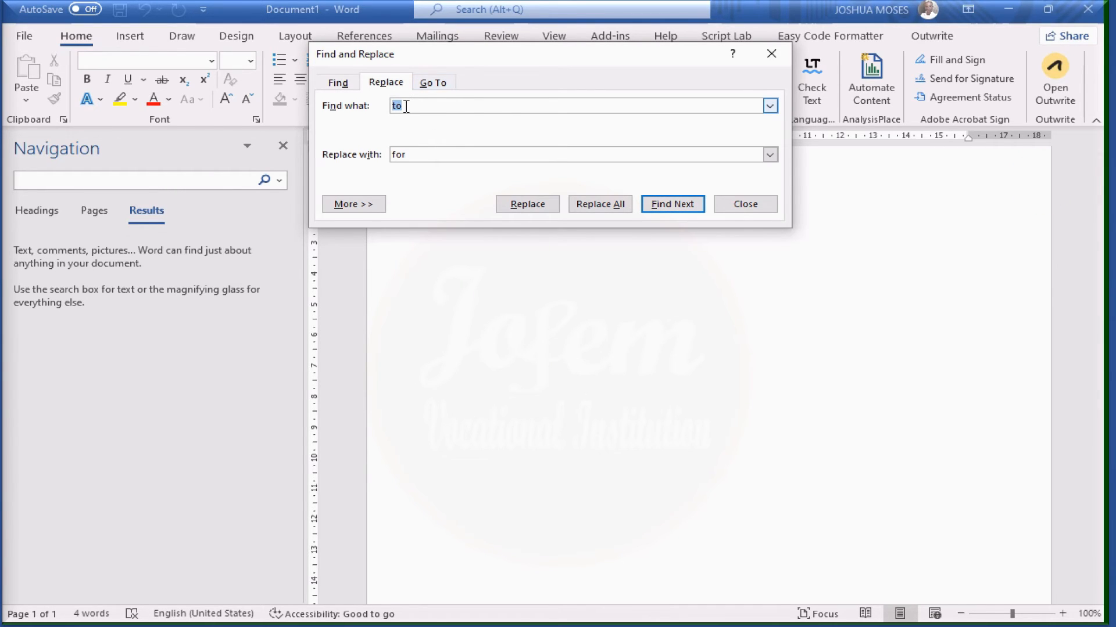
# Step: Replace all occurrences of "welcome" with "thanks" in the document, and close the Find and Replace dialog
pyautogui.press('BackSpace')
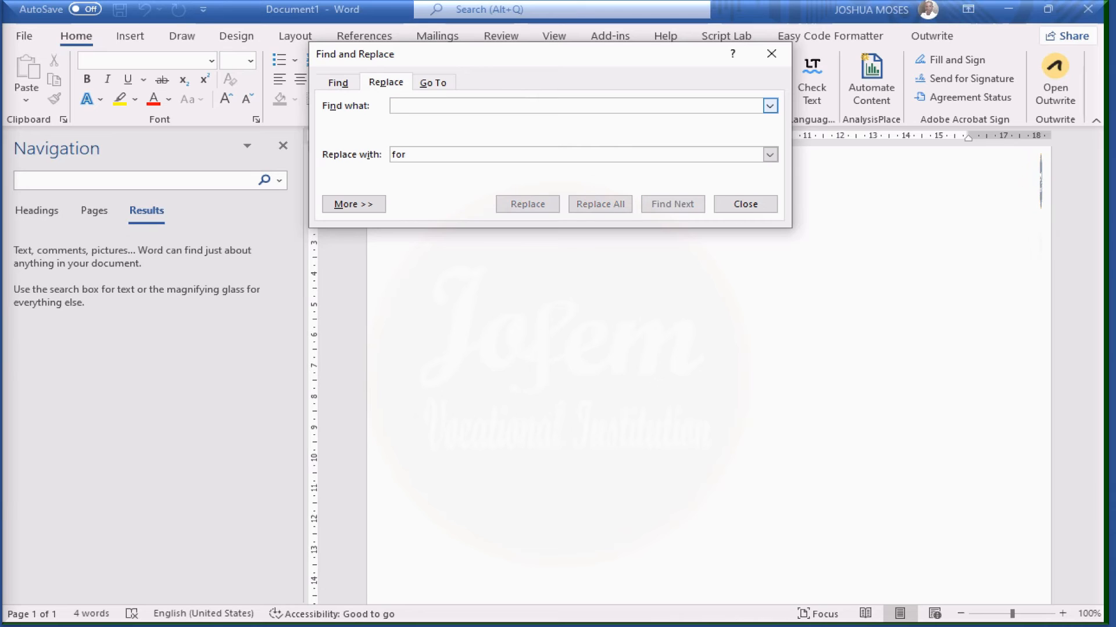
pyautogui.write('welcome')
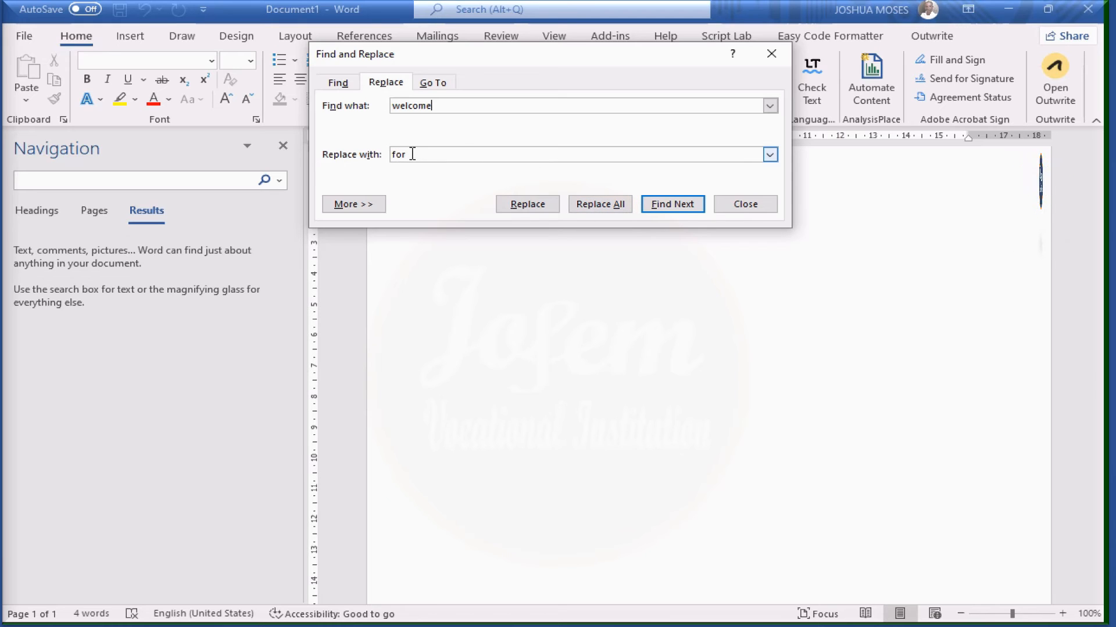
pyautogui.press('BackSpace')
pyautogui.press('BackSpace')
pyautogui.press('Return')
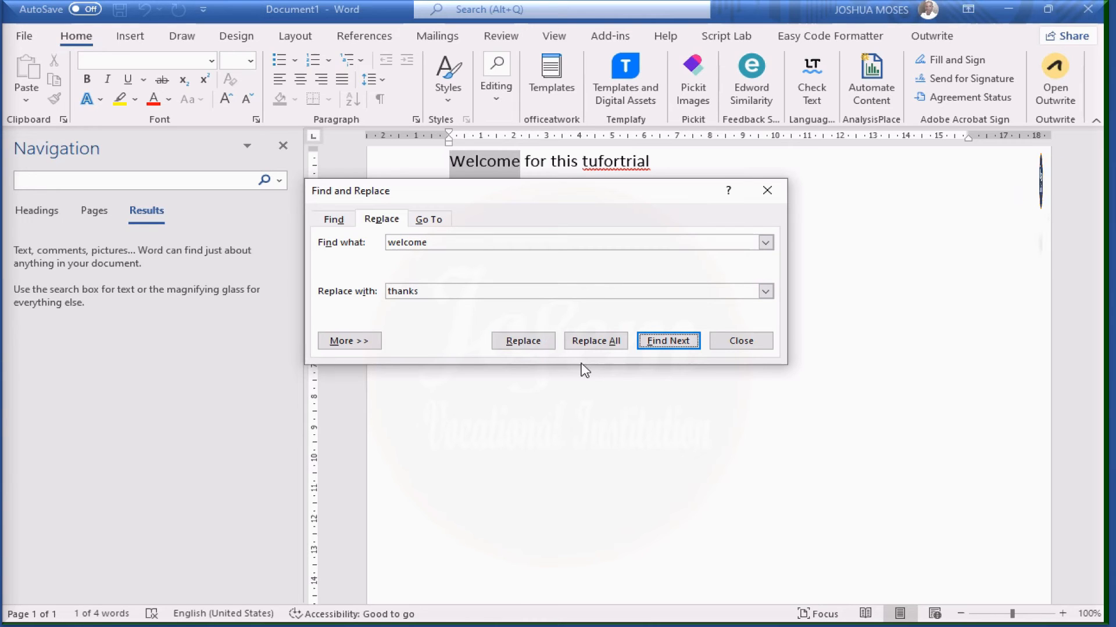
pyautogui.click(595, 347)
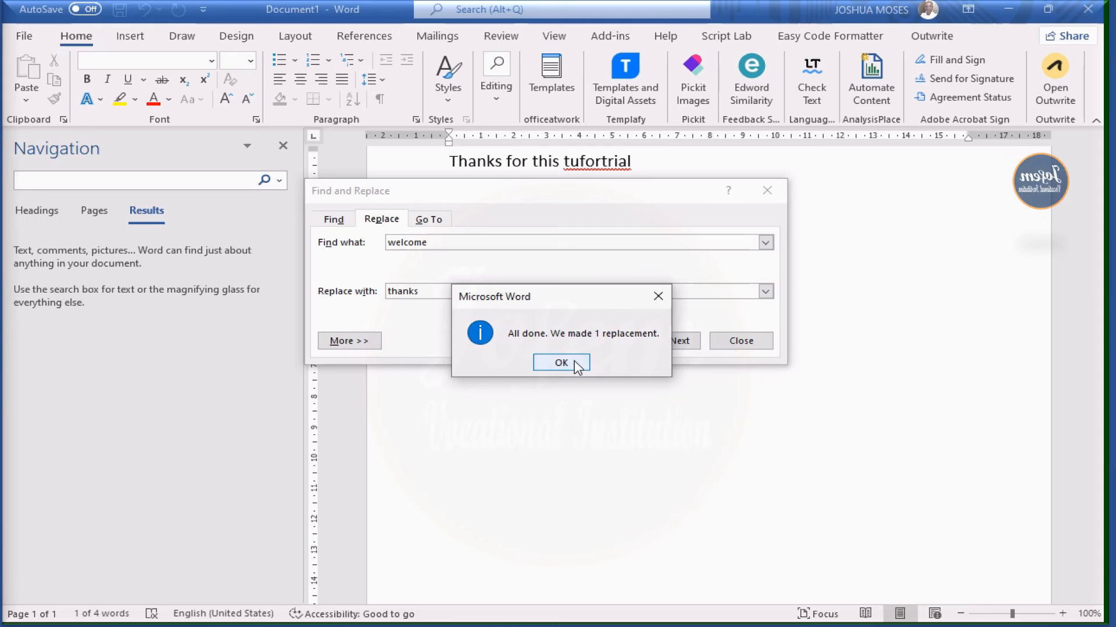
pyautogui.click(561, 363)
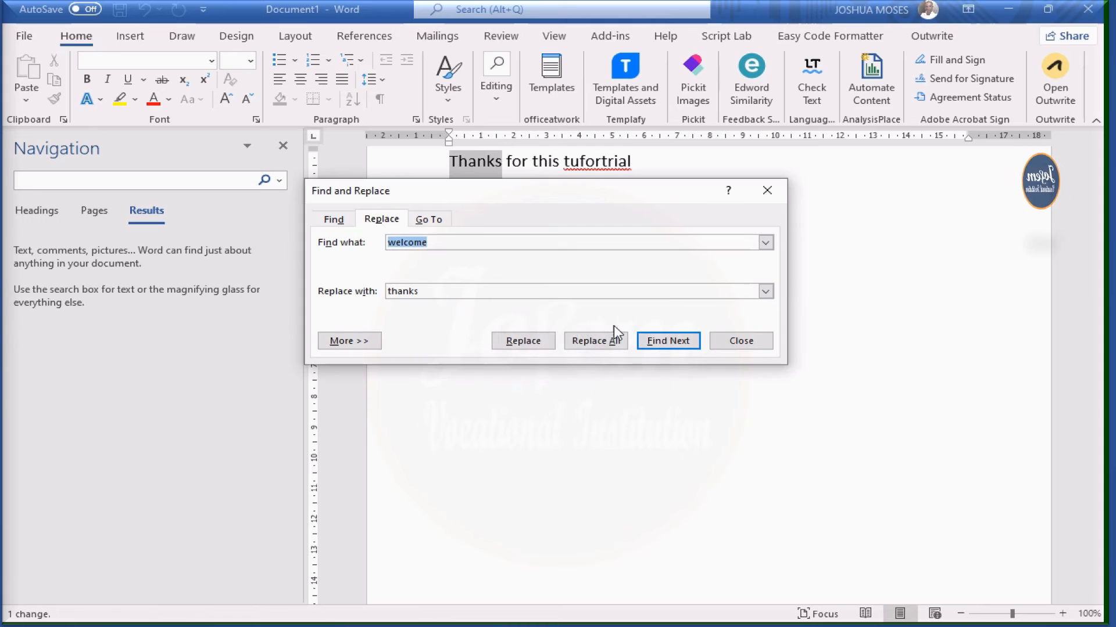
pyautogui.click(770, 191)
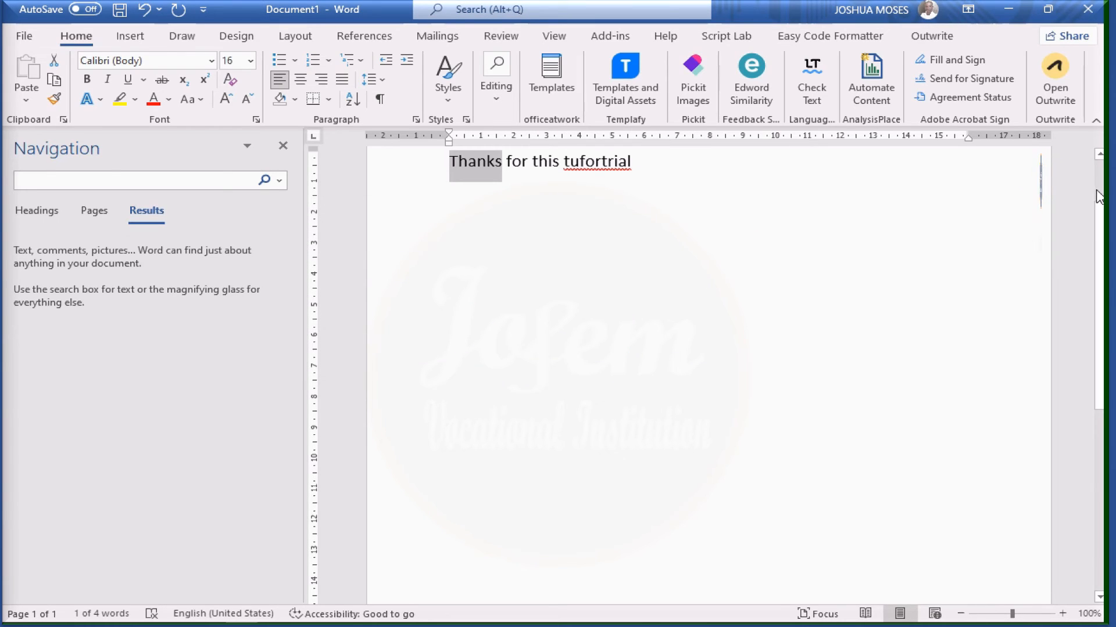
# Step: Edit the misspelled last word of the sample line to read "tutotrial", and close the Navigation pane
pyautogui.scroll(3, 1098, 224)
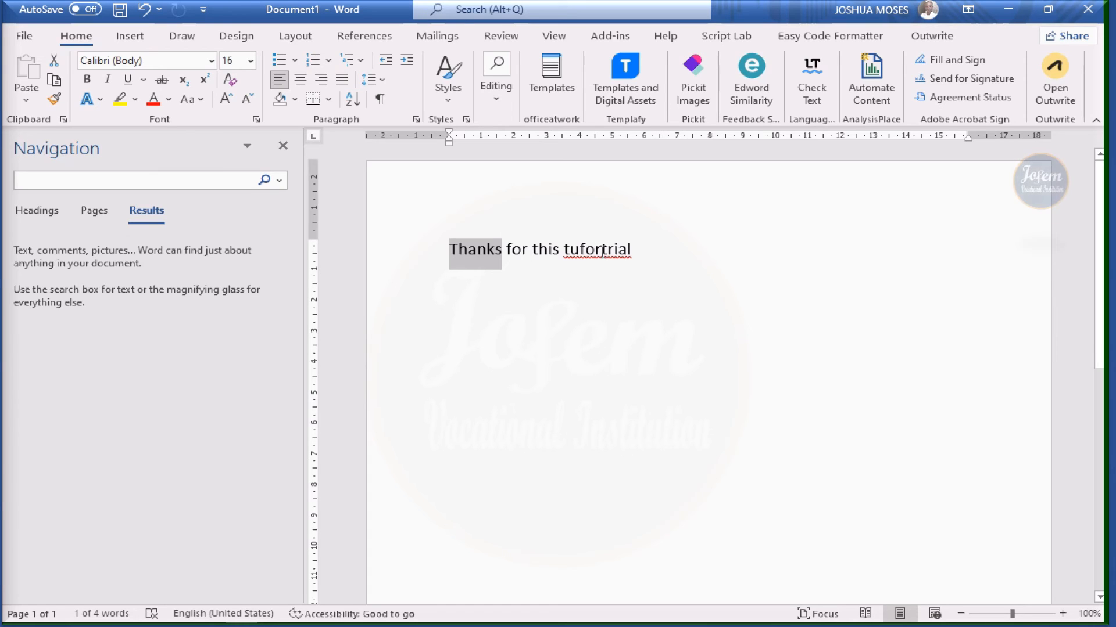
pyautogui.click(602, 251)
pyautogui.press('BackSpace')
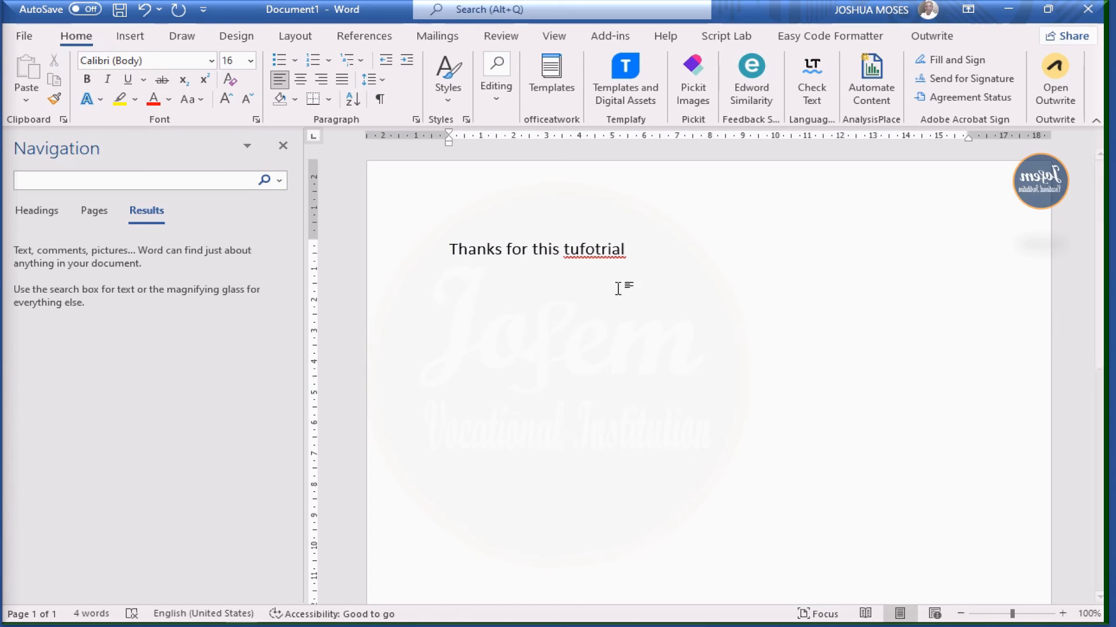
pyautogui.click(585, 249)
pyautogui.press('BackSpace')
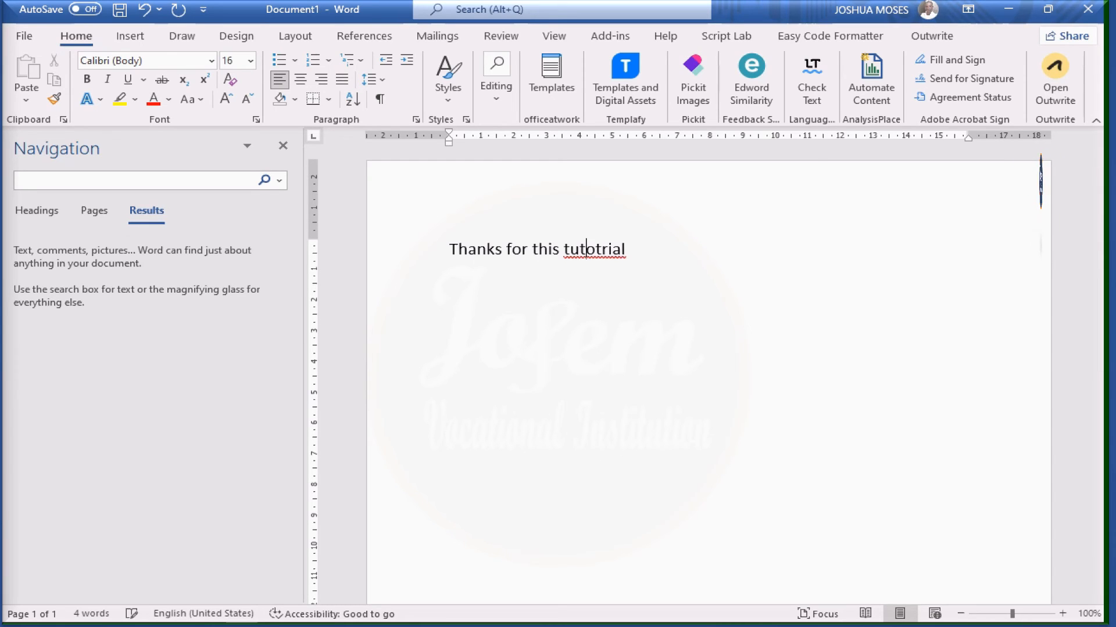
pyautogui.write('t')
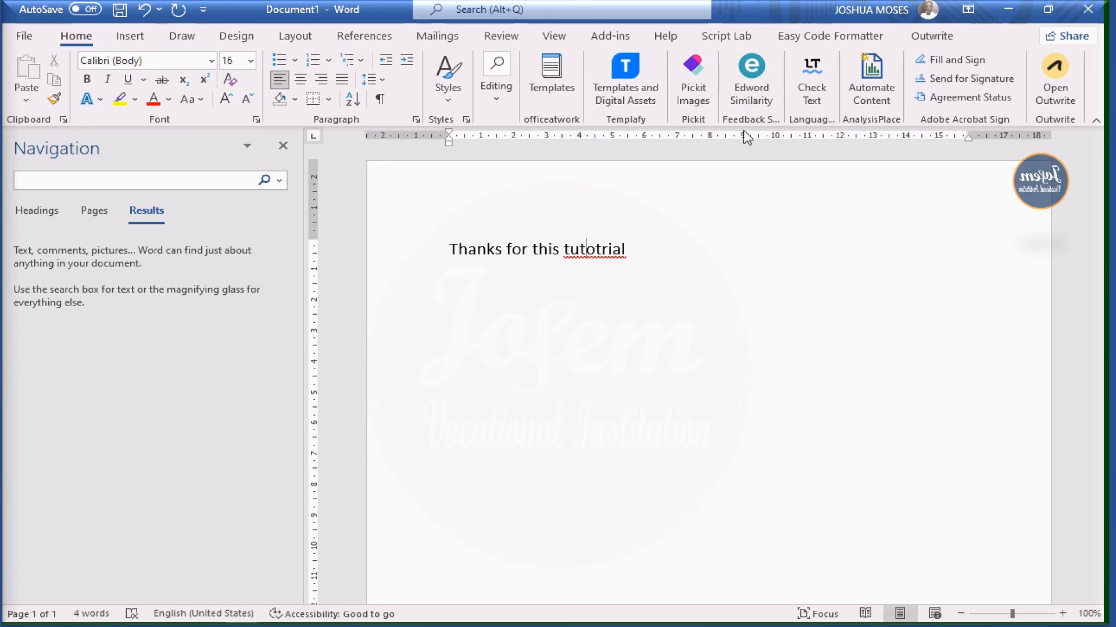
pyautogui.click(287, 144)
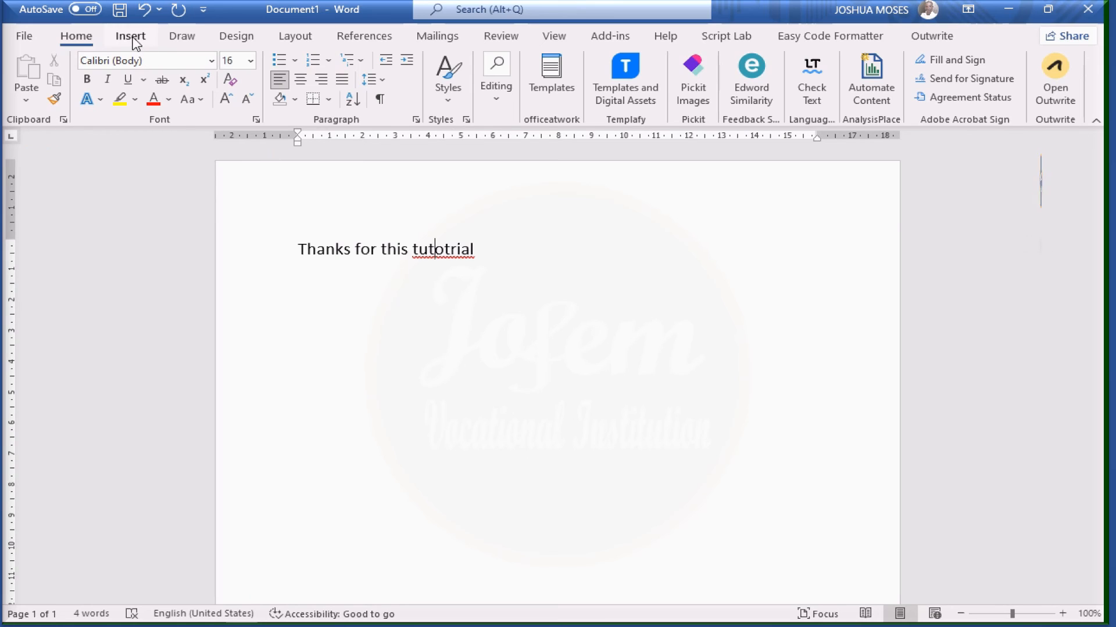
# Step: Bring up the Insert commands and delete the whole sample line from the document
pyautogui.click(136, 40)
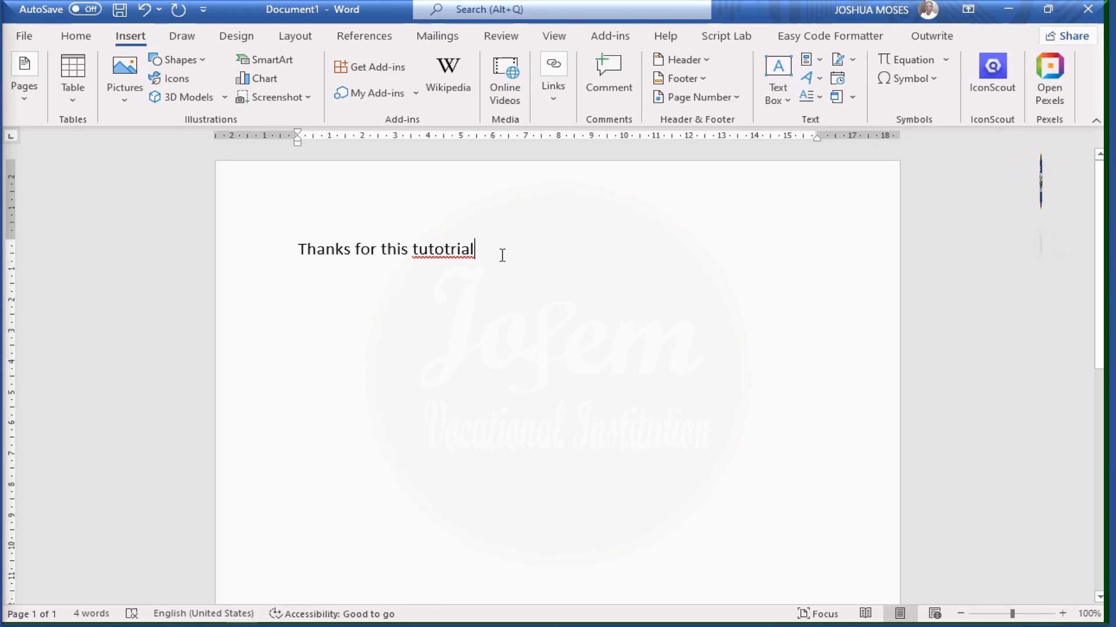
pyautogui.press('BackSpace')
pyautogui.press('BackSpace')
pyautogui.press('BackSpace')
pyautogui.press('BackSpace')
pyautogui.press('BackSpace')
pyautogui.press('BackSpace')
pyautogui.press('BackSpace')
pyautogui.press('BackSpace')
pyautogui.press('BackSpace')
pyautogui.press('BackSpace')
pyautogui.press('BackSpace')
pyautogui.press('BackSpace')
pyautogui.press('BackSpace')
pyautogui.press('BackSpace')
pyautogui.press('BackSpace')
pyautogui.press('BackSpace')
pyautogui.press('BackSpace')
pyautogui.press('BackSpace')
pyautogui.press('BackSpace')
pyautogui.press('BackSpace')
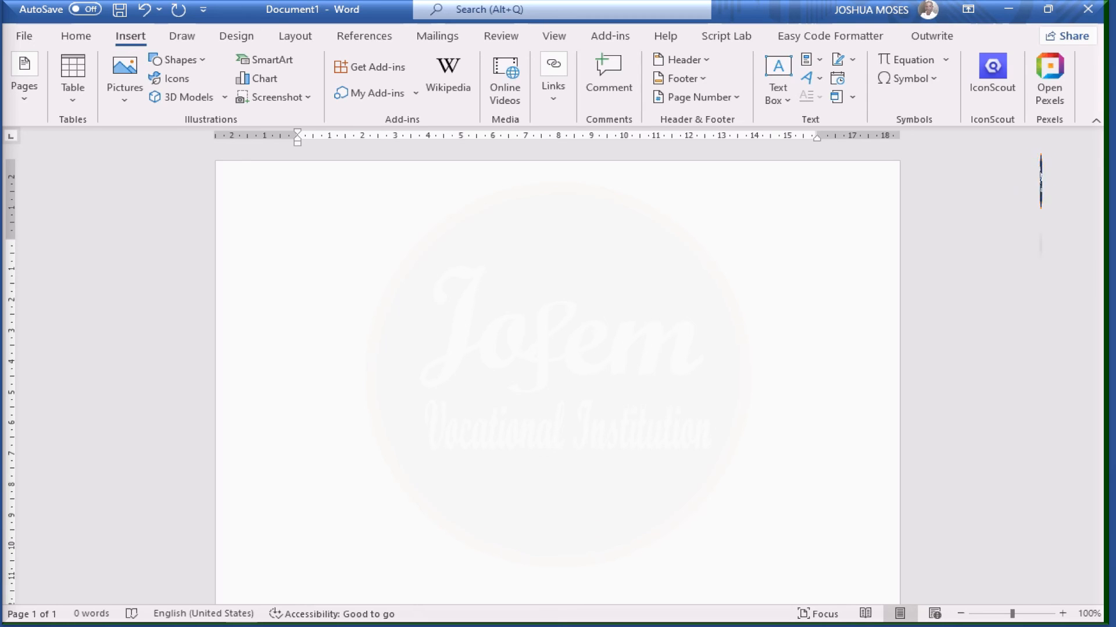
pyautogui.moveTo(441, 4)
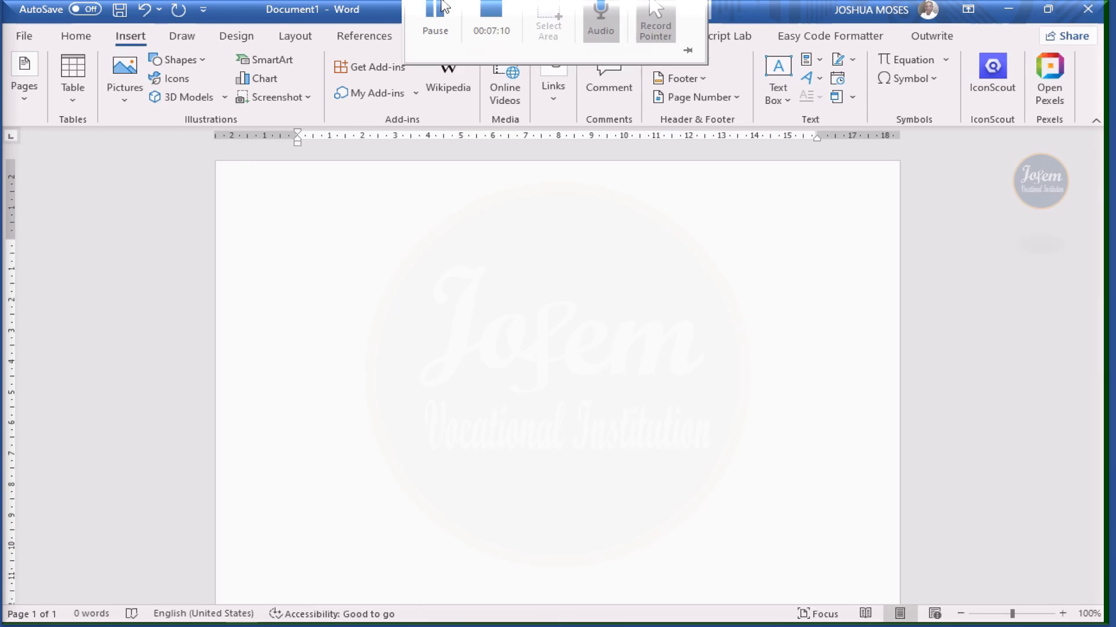
pyautogui.click(440, 25)
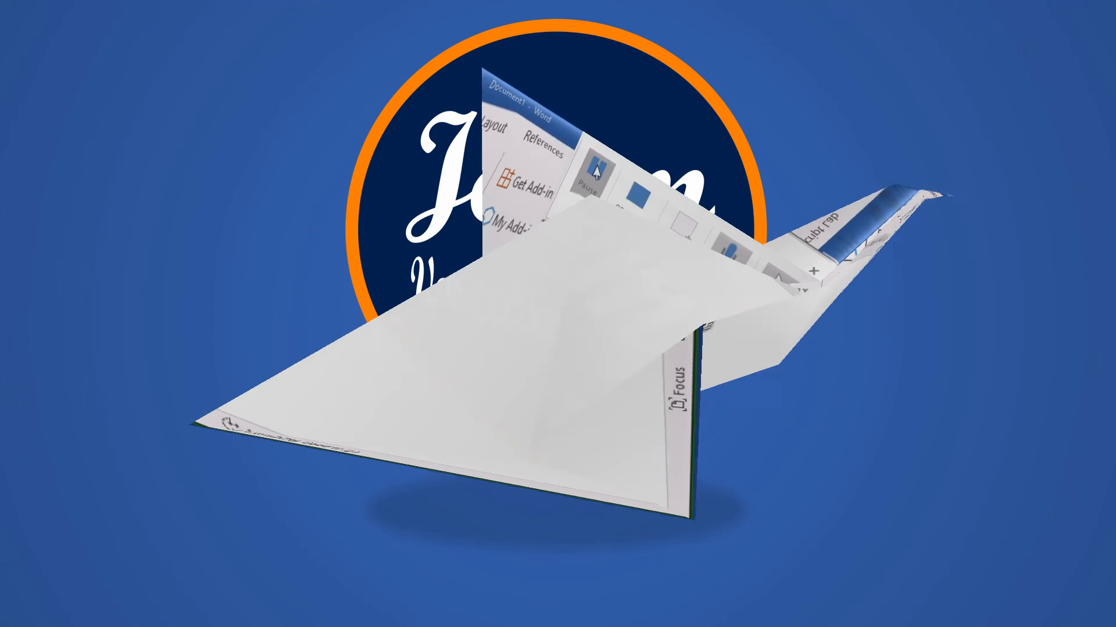